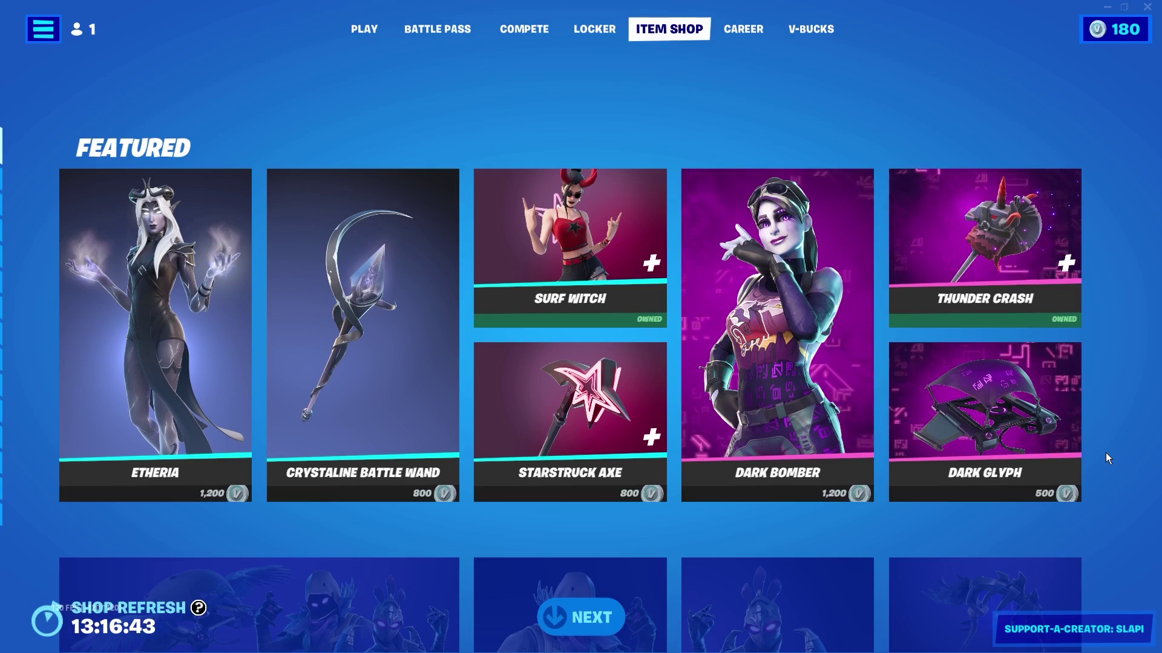
Enter a creator code in the Item Shop's Support-a-Creator box and accept it.
{"action": "left_click", "coordinate": [1068, 626]}
{"action": "left_click", "coordinate": [716, 408]}
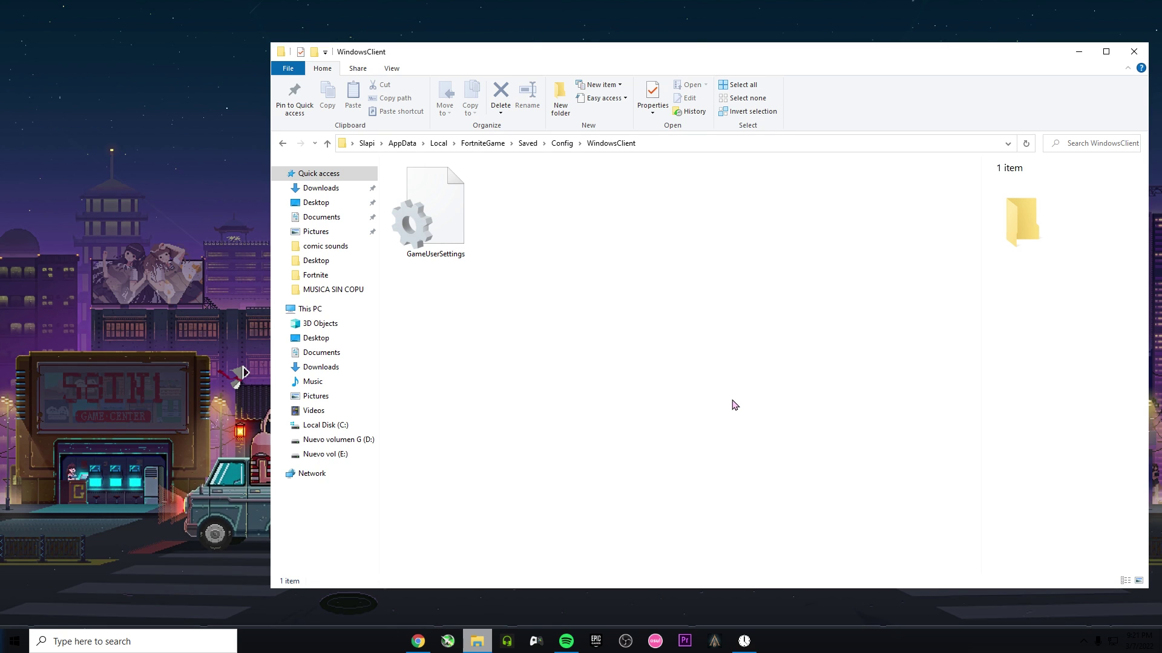
Open GameUserSettings and change the resolution and desired screen width values from 1920 to 1600.
{"action": "double_click", "coordinate": [436, 230]}
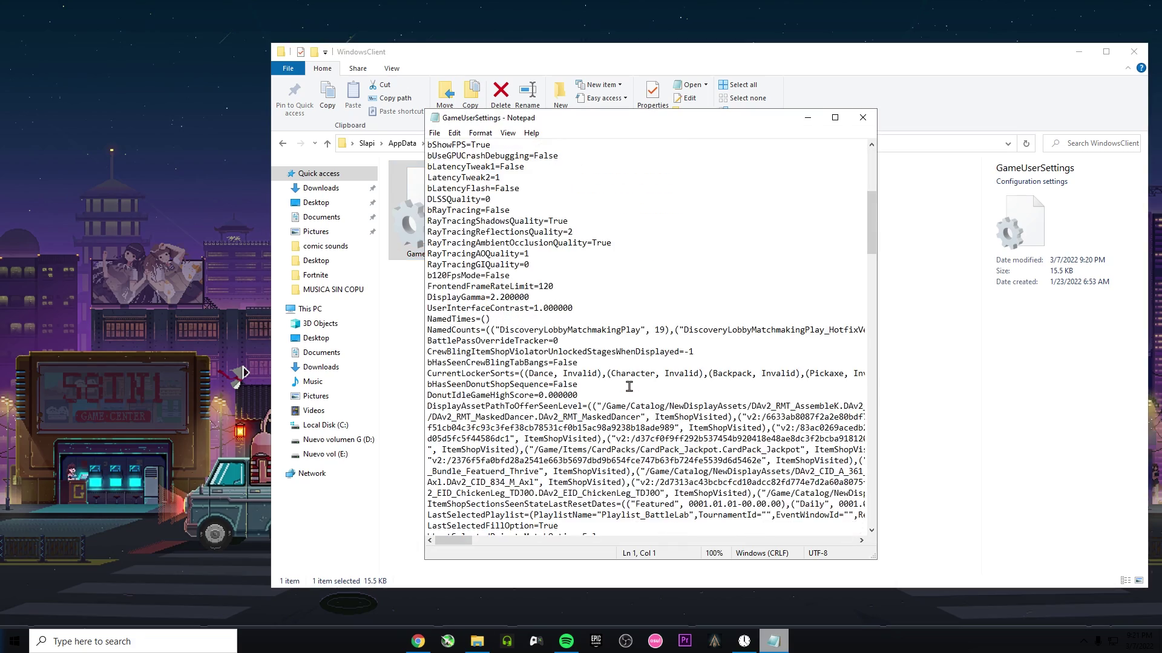
{"action": "scroll", "coordinate": [640, 378], "scroll_direction": "down", "scroll_amount": 20}
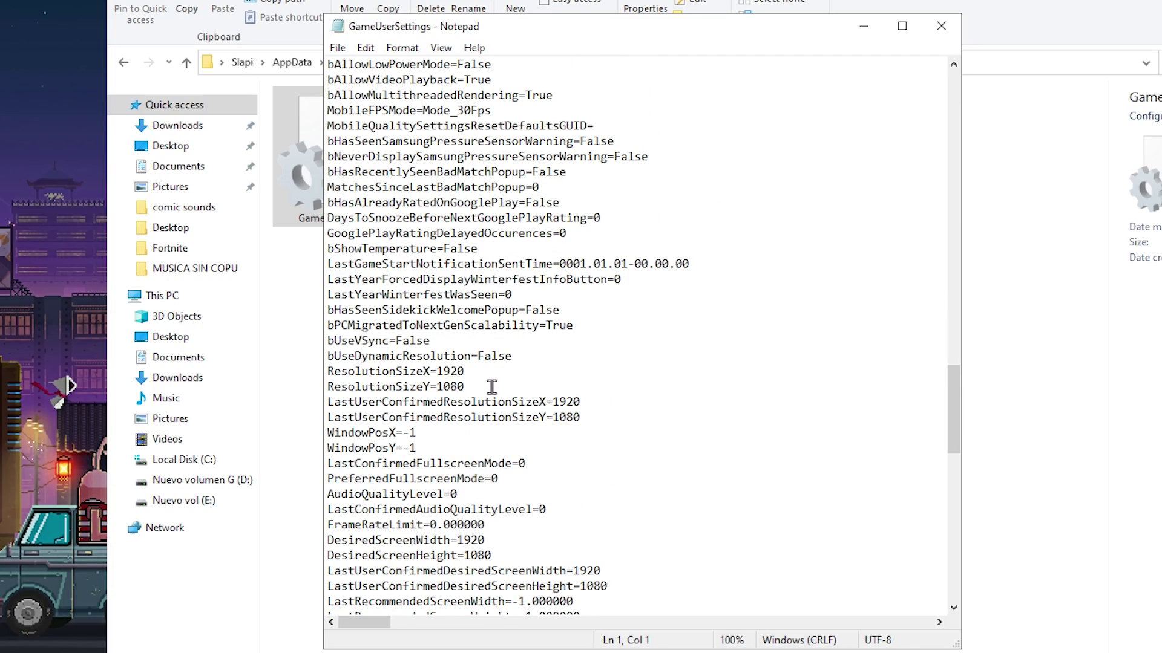
{"action": "left_click_drag", "start_coordinate": [488, 389], "coordinate": [354, 371]}
{"action": "key", "text": "shift+Down"}
{"action": "key", "text": "shift+Down"}
{"action": "key", "text": "shift+Down"}
{"action": "key", "text": "shift+Down"}
{"action": "key", "text": "shift+Down"}
{"action": "key", "text": "shift+Down"}
{"action": "key", "text": "shift+Down"}
{"action": "key", "text": "shift+Down"}
{"action": "key", "text": "shift+Down"}
{"action": "key", "text": "shift+Down"}
{"action": "key", "text": "shift+Down"}
{"action": "key", "text": "shift+Down"}
{"action": "key", "text": "shift+Down"}
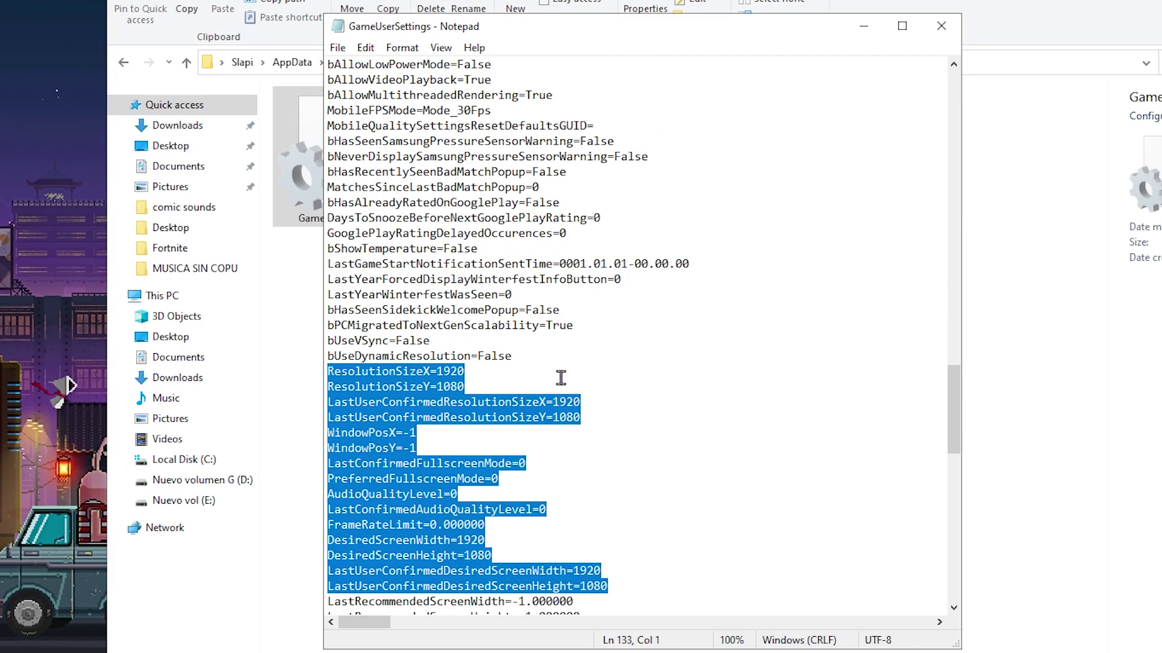
{"action": "left_click", "coordinate": [516, 375]}
{"action": "left_click_drag", "start_coordinate": [514, 375], "coordinate": [436, 371]}
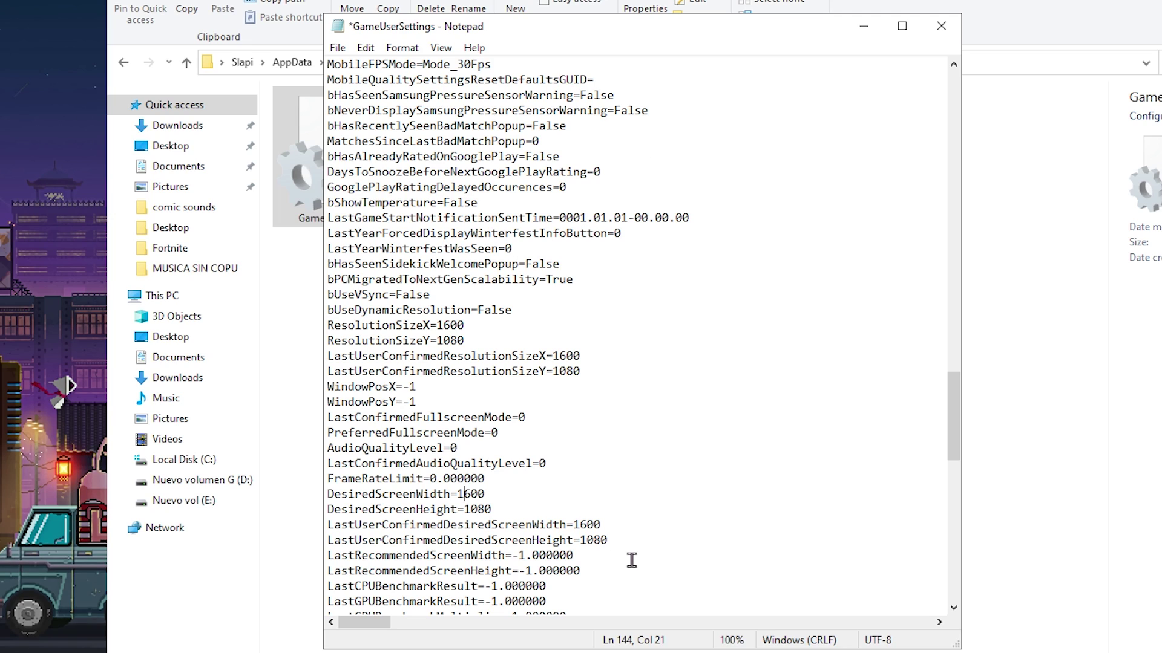
{"action": "left_click_drag", "start_coordinate": [619, 540], "coordinate": [342, 491]}
{"action": "left_click_drag", "start_coordinate": [578, 372], "coordinate": [328, 327]}
Save the edited GameUserSettings file and close Notepad.
{"action": "left_click", "coordinate": [342, 52]}
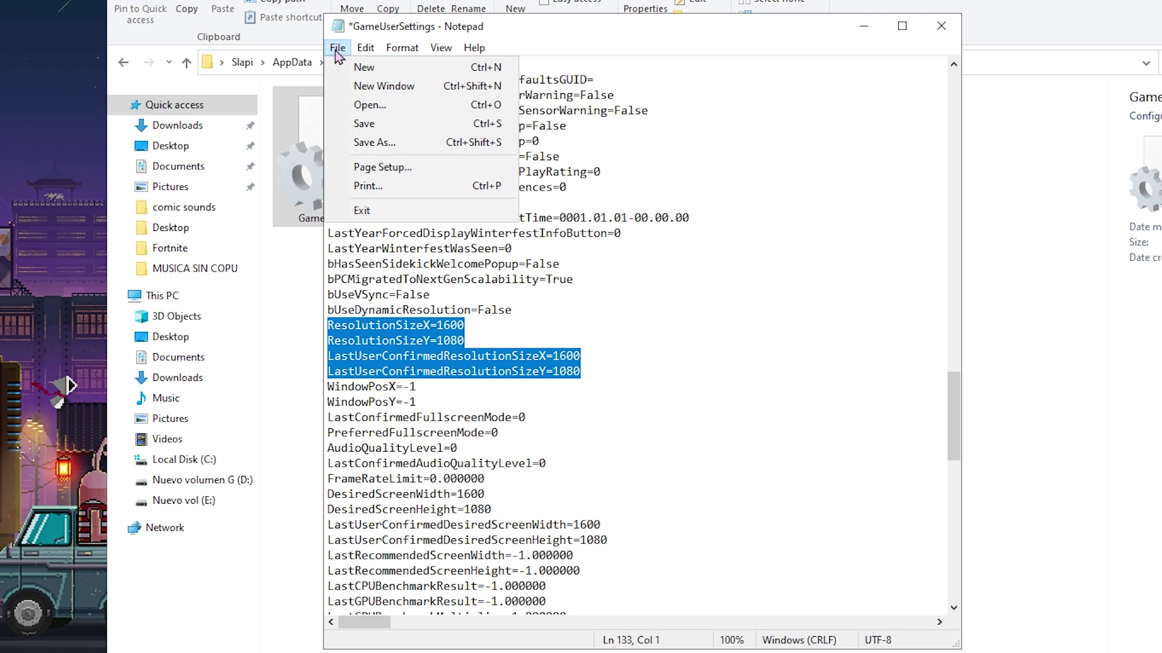
{"action": "left_click", "coordinate": [365, 123]}
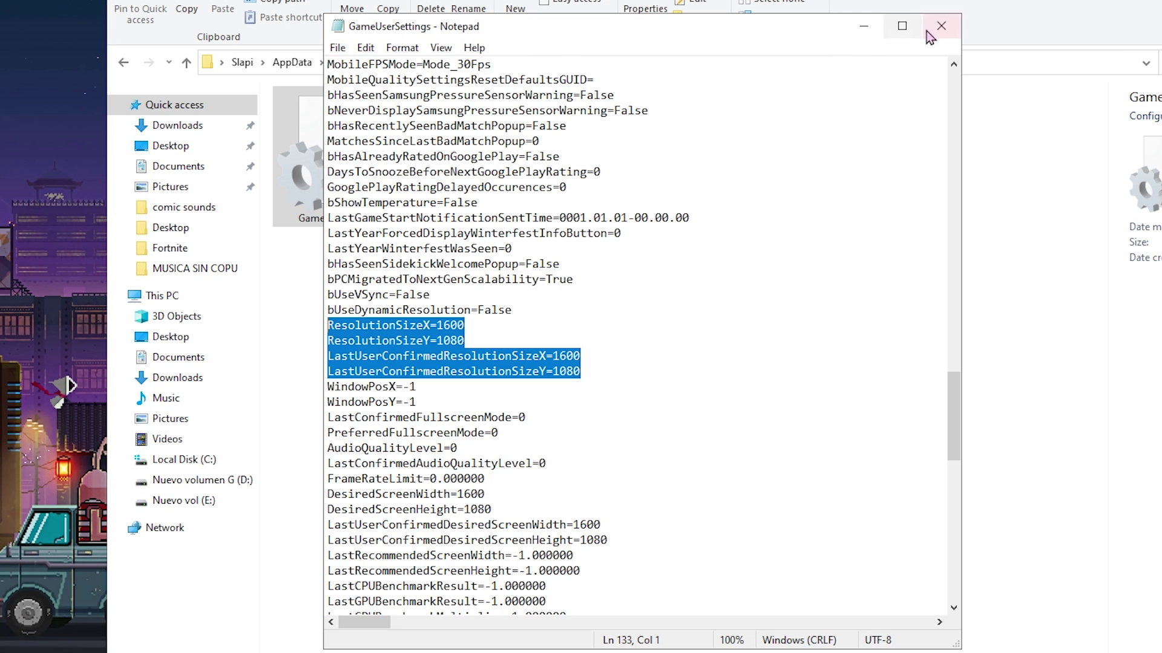
{"action": "left_click", "coordinate": [940, 25]}
{"action": "key", "text": "alt+F4"}
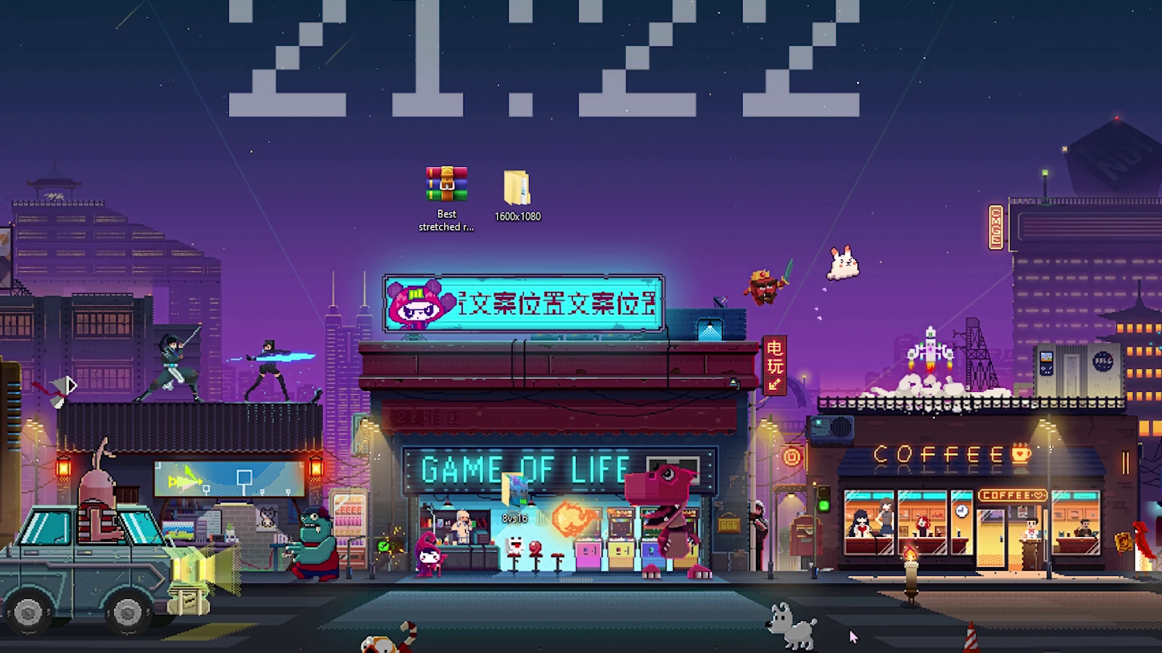
Rearrange the desktop icons and open the Easy Tweaks 1600x1080 stretched resolution post.
{"action": "left_click_drag", "start_coordinate": [553, 239], "coordinate": [530, 206]}
{"action": "left_click", "coordinate": [593, 357]}
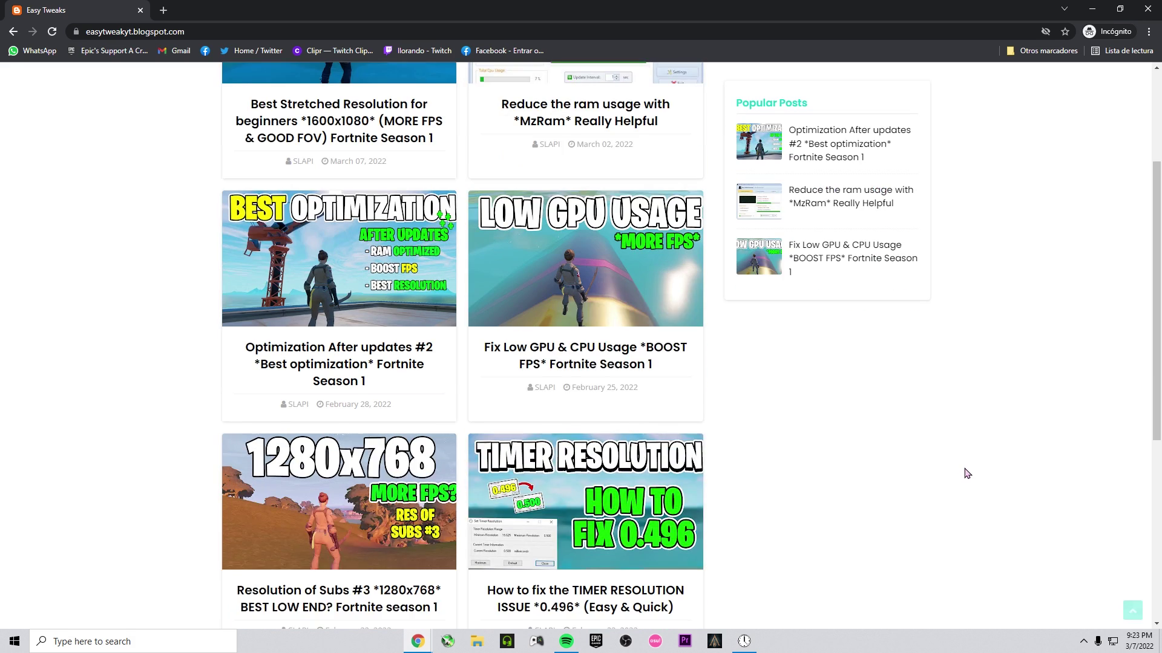
{"action": "scroll", "coordinate": [967, 473], "scroll_direction": "up", "scroll_amount": 3}
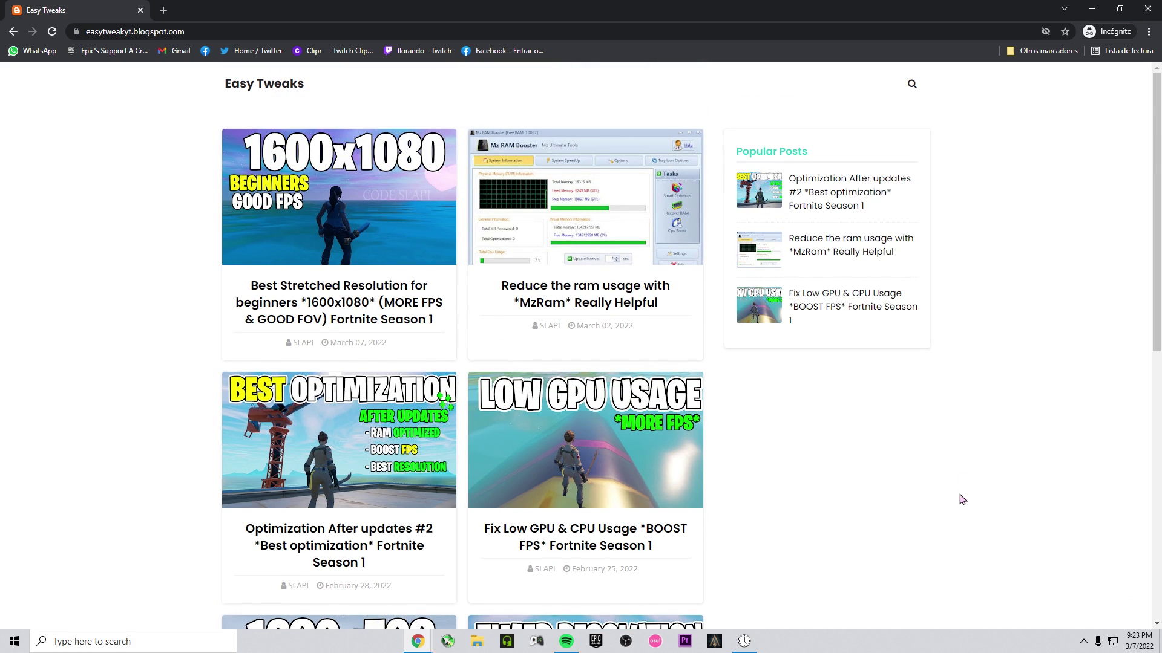
{"action": "left_click", "coordinate": [369, 310]}
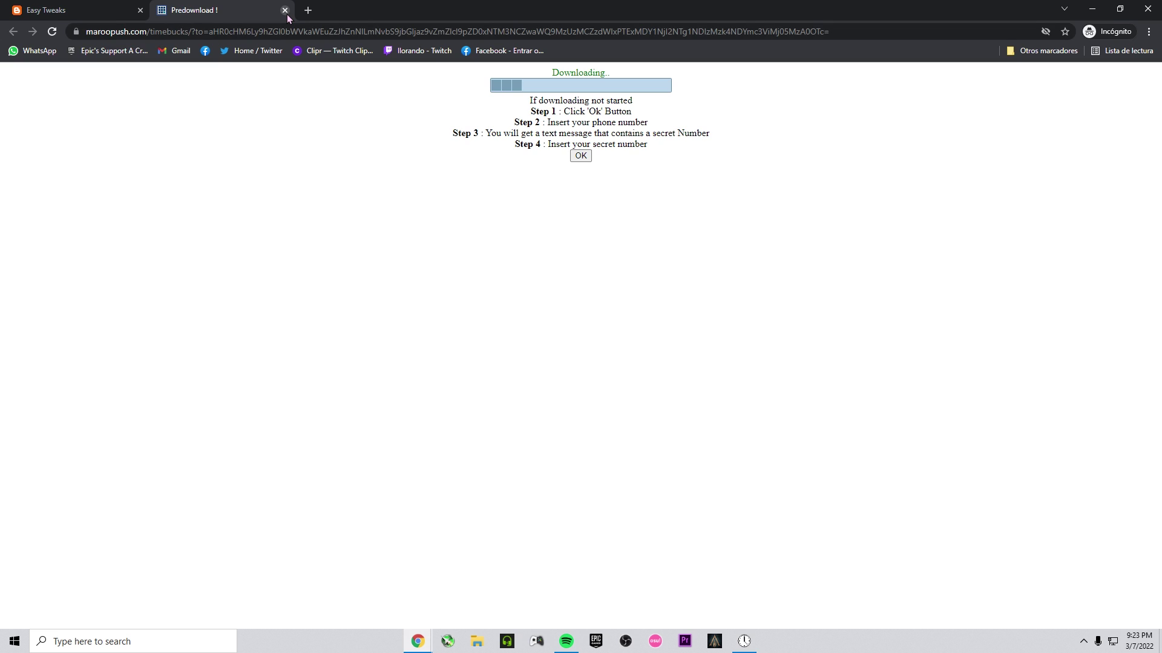
Close the ad tab and download the stretched resolution rar from Google Drive.
{"action": "left_click", "coordinate": [285, 11]}
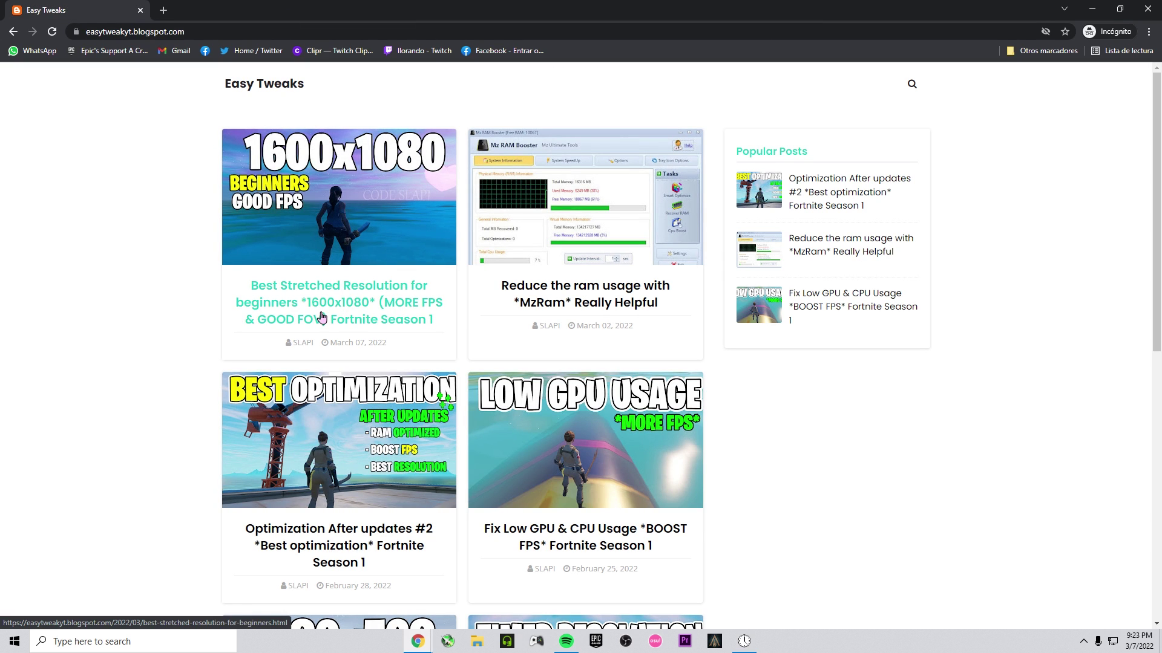
{"action": "scroll", "coordinate": [428, 532], "scroll_direction": "down", "scroll_amount": 10}
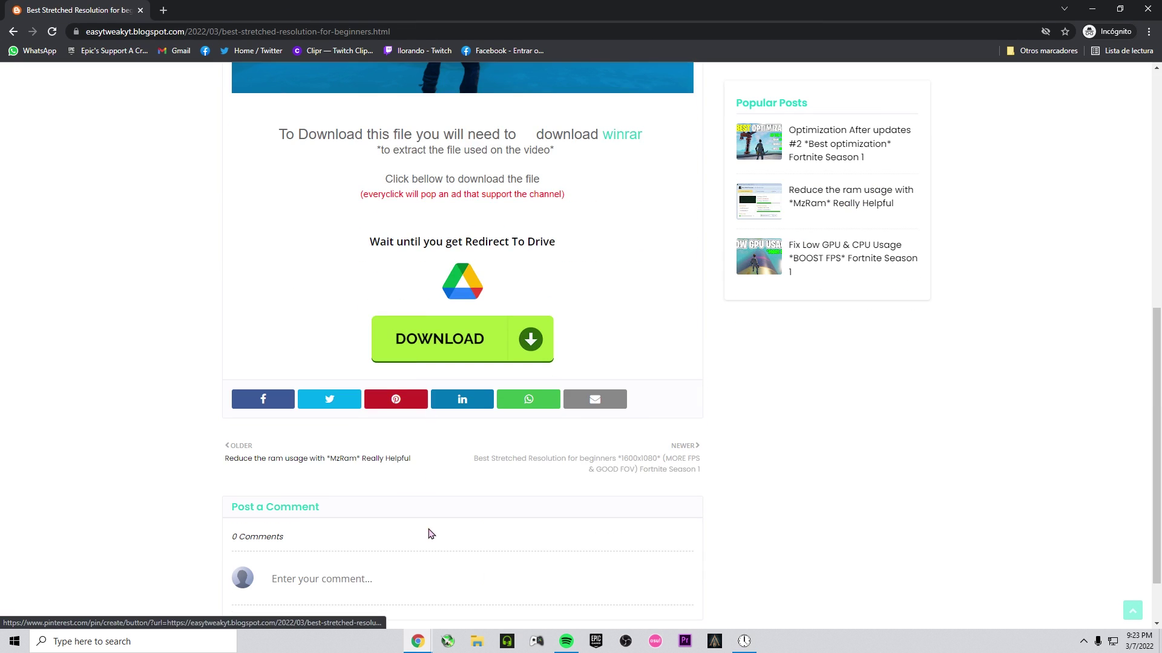
{"action": "left_click", "coordinate": [480, 357]}
{"action": "left_click", "coordinate": [1077, 84]}
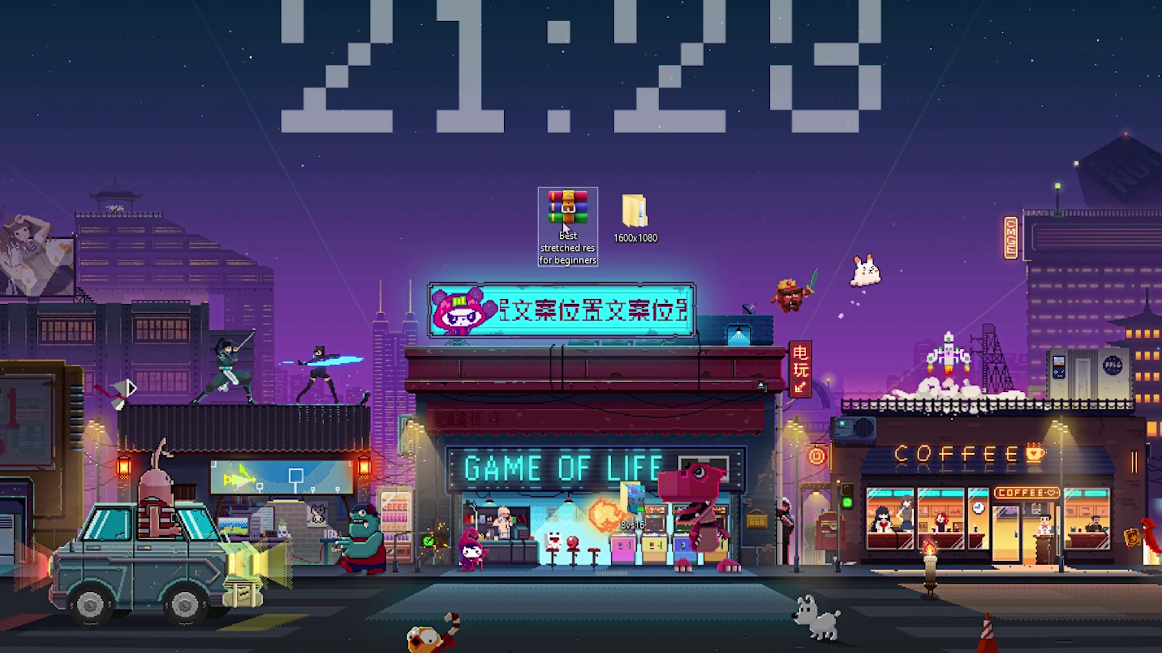
Open 1600x1080 > Best GameUserSettings and select its GameUserSettings file.
{"action": "right_click", "coordinate": [564, 221]}
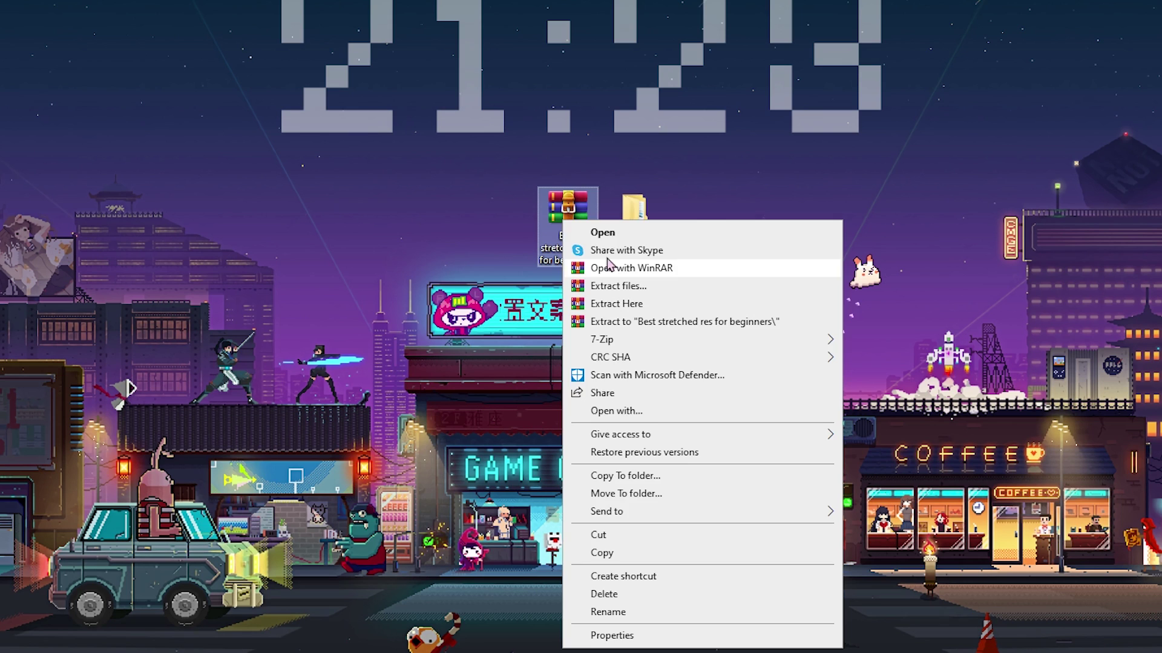
{"action": "key", "text": "Escape"}
{"action": "left_click", "coordinate": [634, 217]}
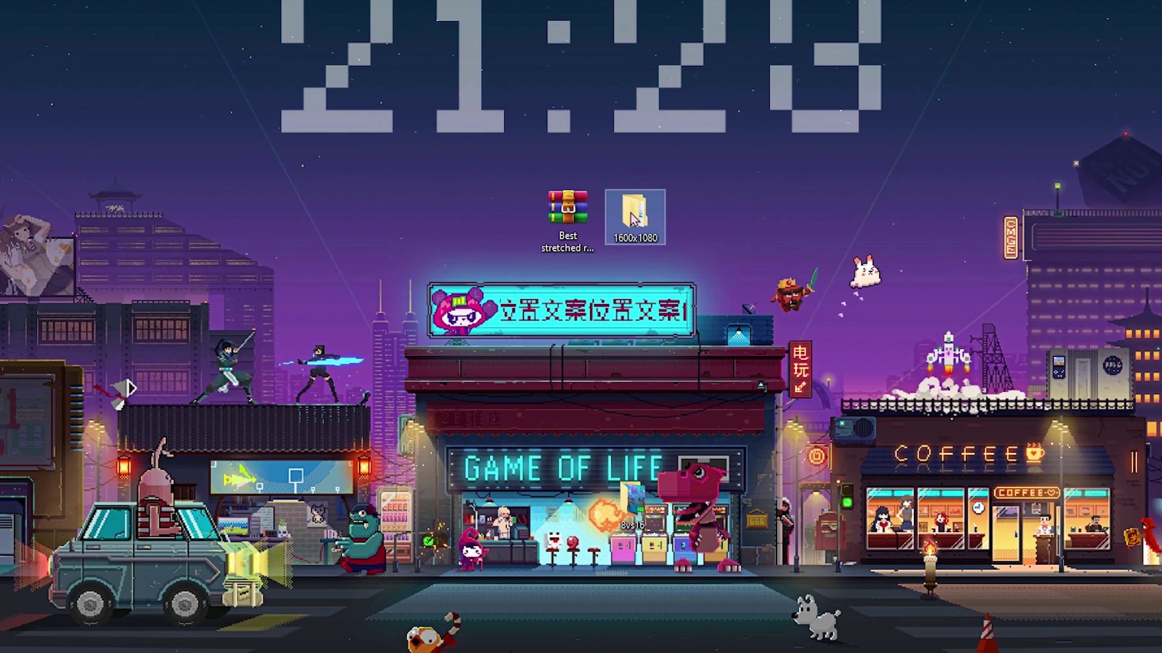
{"action": "double_click", "coordinate": [633, 218]}
{"action": "scroll", "coordinate": [511, 383], "scroll_direction": "up", "scroll_amount": 2}
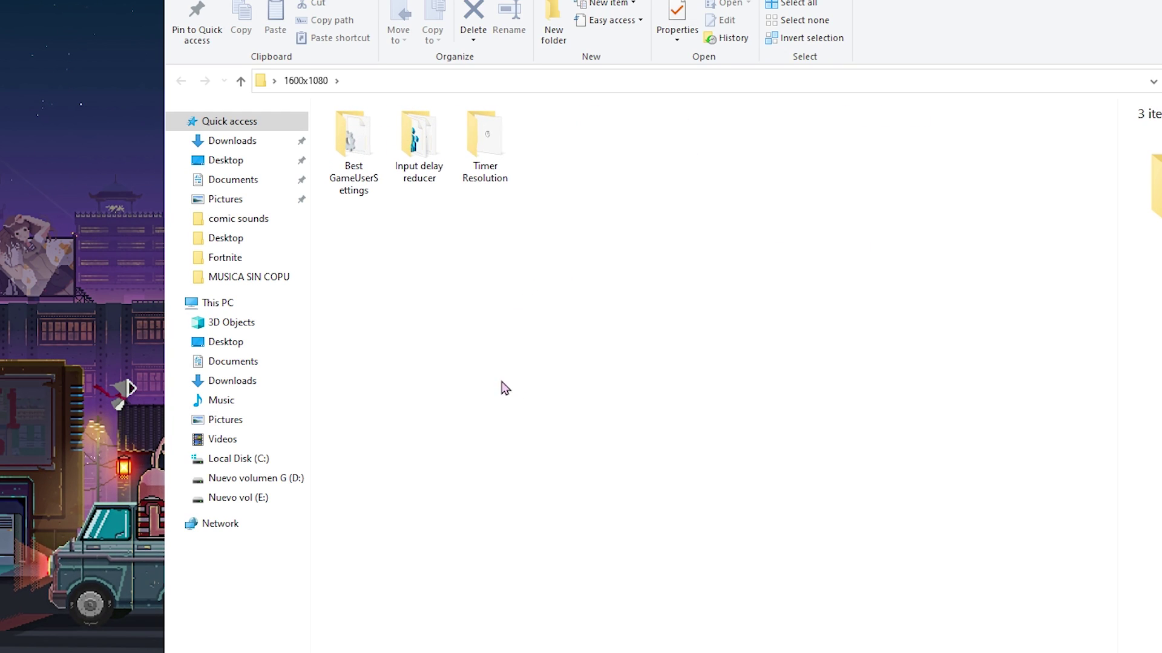
{"action": "double_click", "coordinate": [382, 157]}
{"action": "left_click", "coordinate": [417, 132]}
Replace GameUserSettings in AppData Local's Fortnite WindowsClient folder, then return to 1600x1080.
{"action": "key", "text": "super+r"}
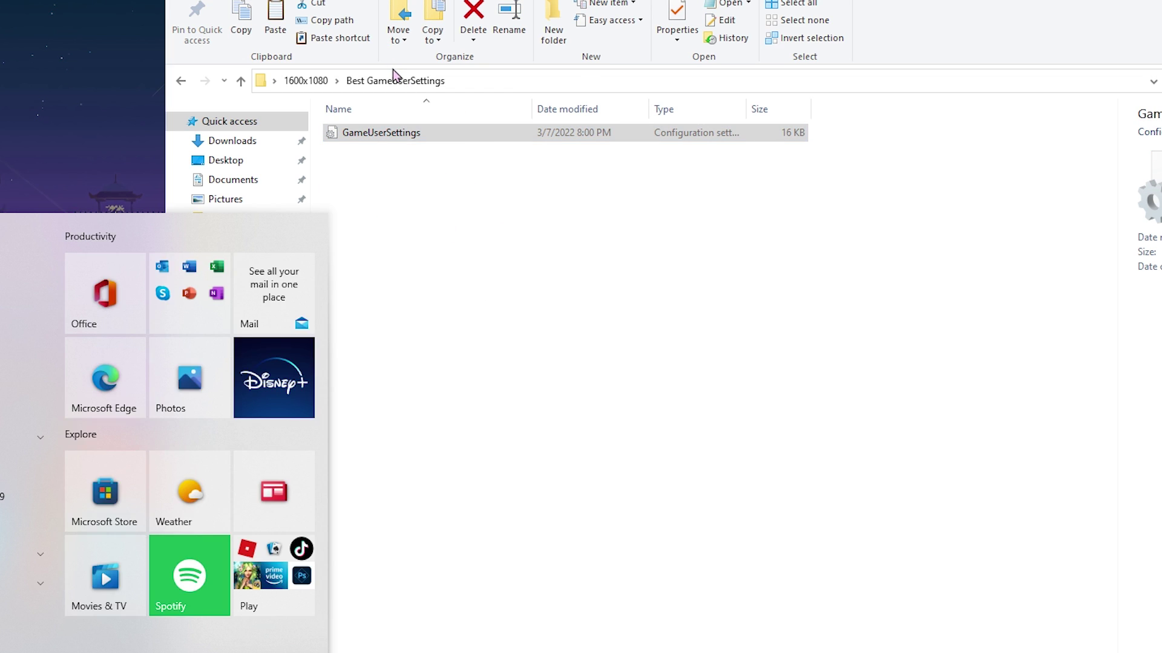
{"action": "type", "text": "appdata"}
{"action": "key", "text": "Return"}
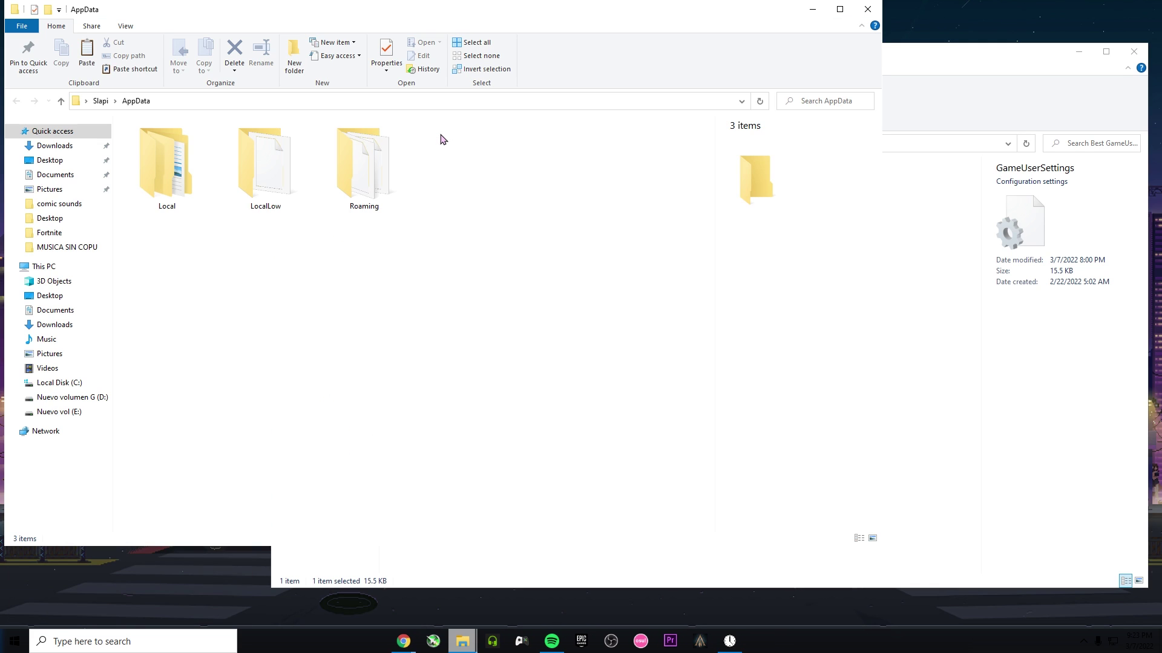
{"action": "left_click", "coordinate": [167, 166]}
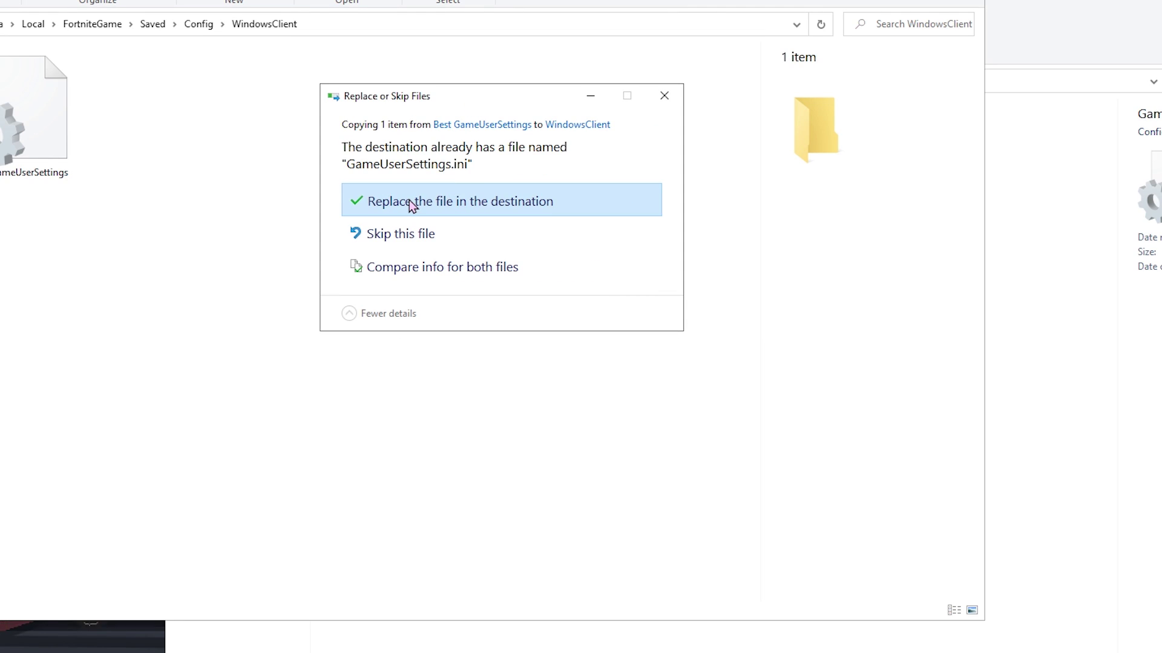
{"action": "left_click", "coordinate": [409, 203]}
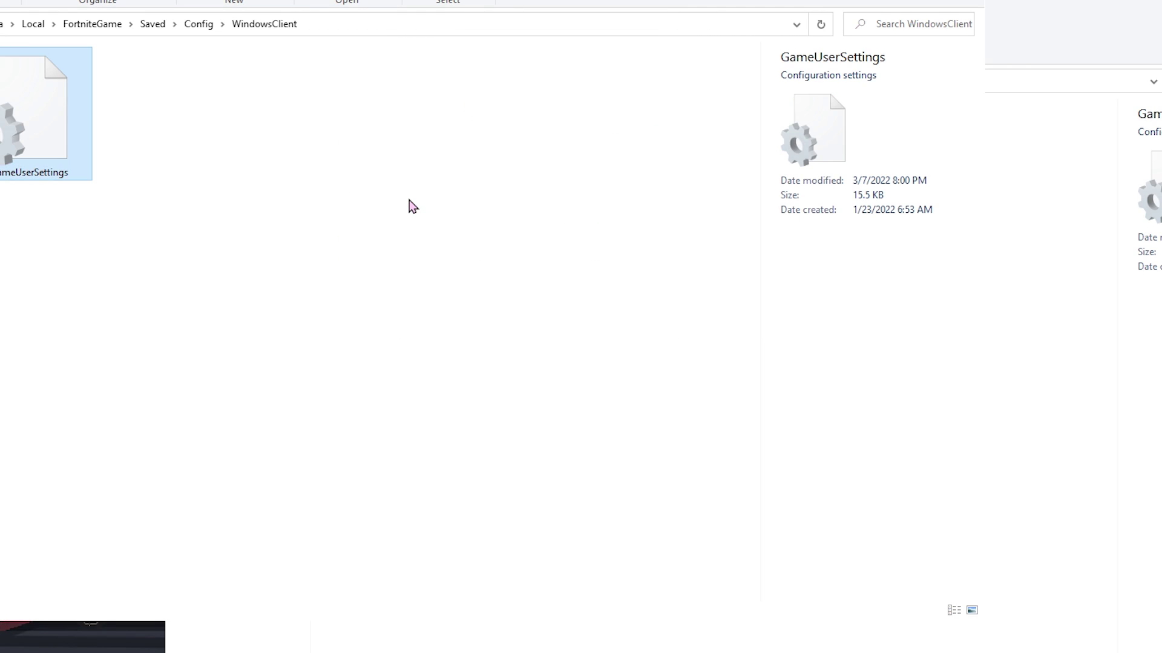
{"action": "key", "text": "alt+Tab"}
{"action": "left_click", "coordinate": [306, 83]}
Check the Timer Resolution folder, then open the Input delay reducer folder.
{"action": "left_click", "coordinate": [557, 200]}
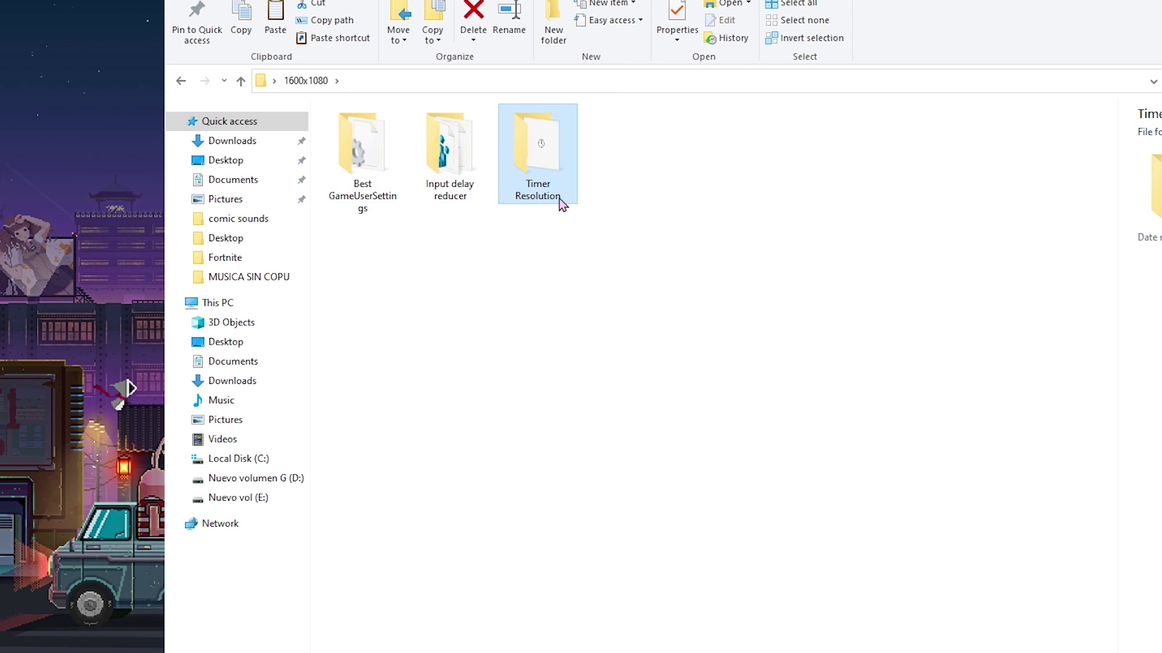
{"action": "double_click", "coordinate": [558, 200]}
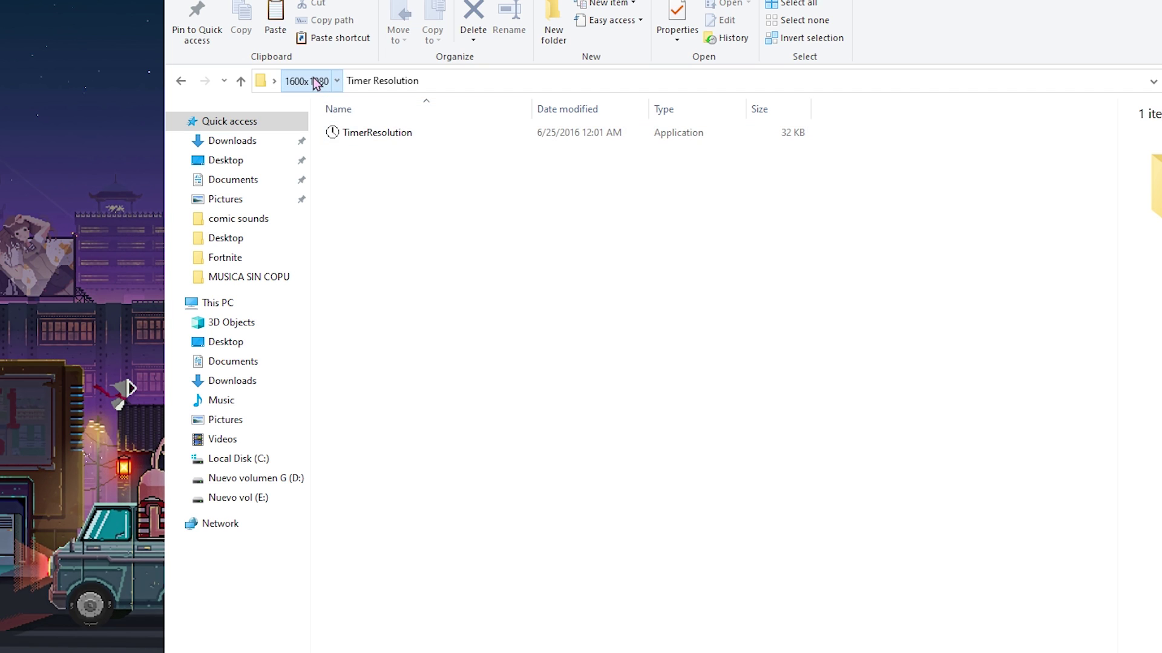
{"action": "left_click", "coordinate": [314, 83]}
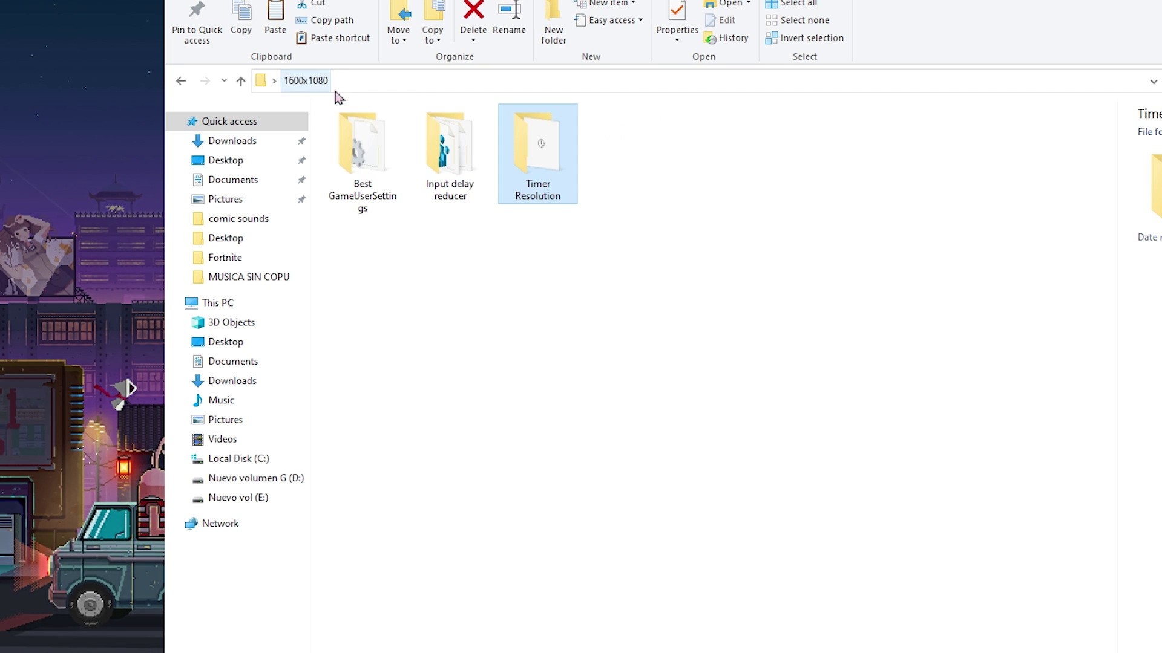
{"action": "double_click", "coordinate": [446, 150]}
{"action": "left_click_drag", "start_coordinate": [710, 359], "coordinate": [454, 117]}
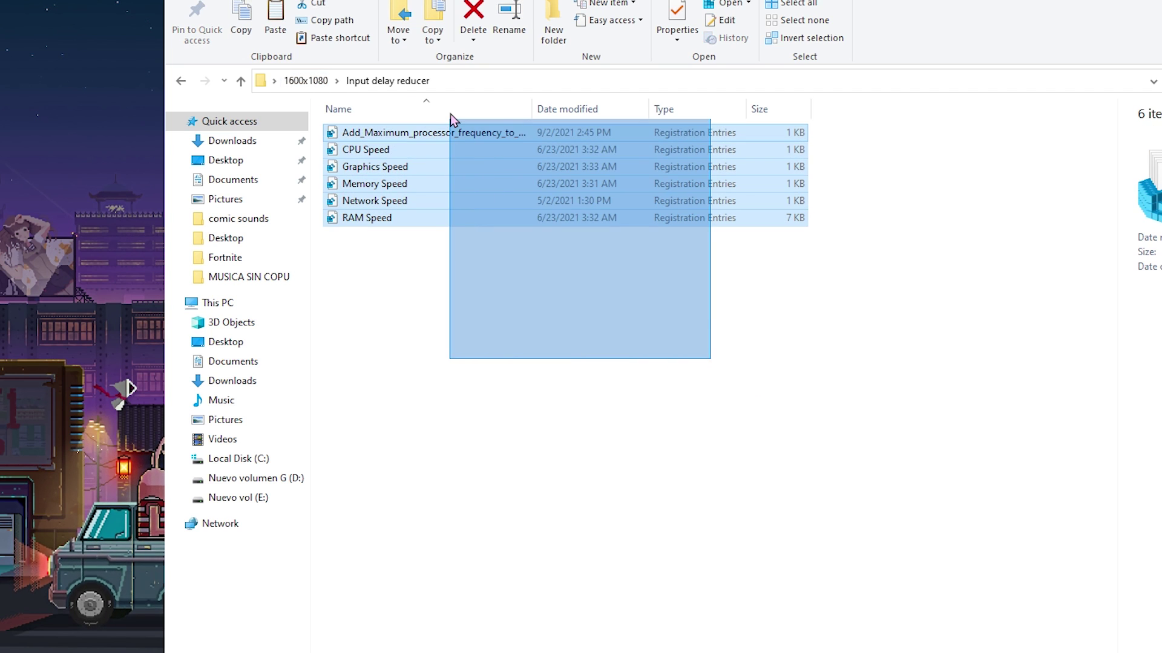
{"action": "scroll", "coordinate": [485, 260], "scroll_direction": "up", "scroll_amount": 3, "text": "ctrl"}
{"action": "left_click", "coordinate": [473, 286]}
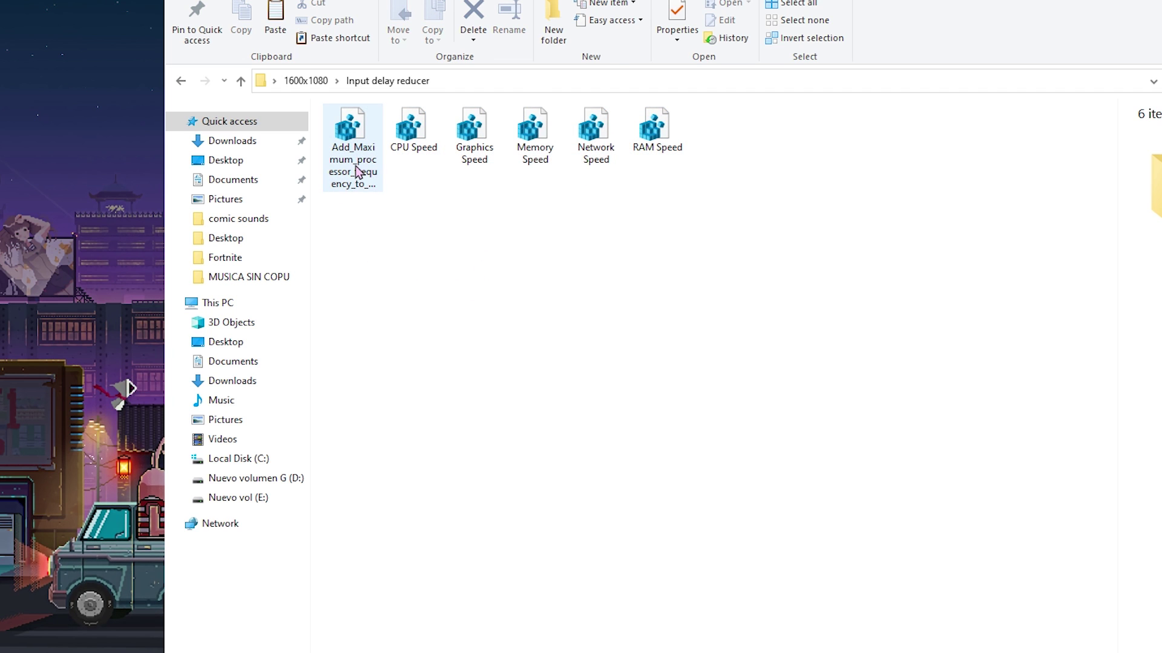
Merge Add_Maximum_processor_frequency_to_Power_Options.reg into the registry.
{"action": "double_click", "coordinate": [373, 133]}
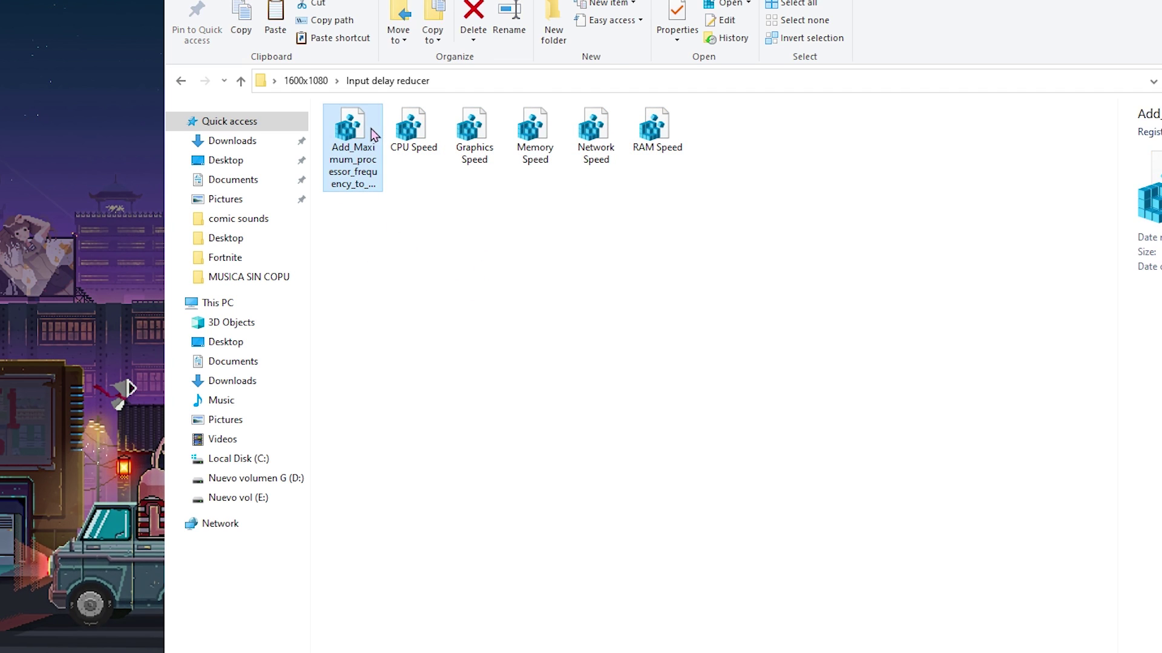
{"action": "left_click", "coordinate": [531, 417]}
{"action": "key", "text": "Return"}
{"action": "key", "text": "Return"}
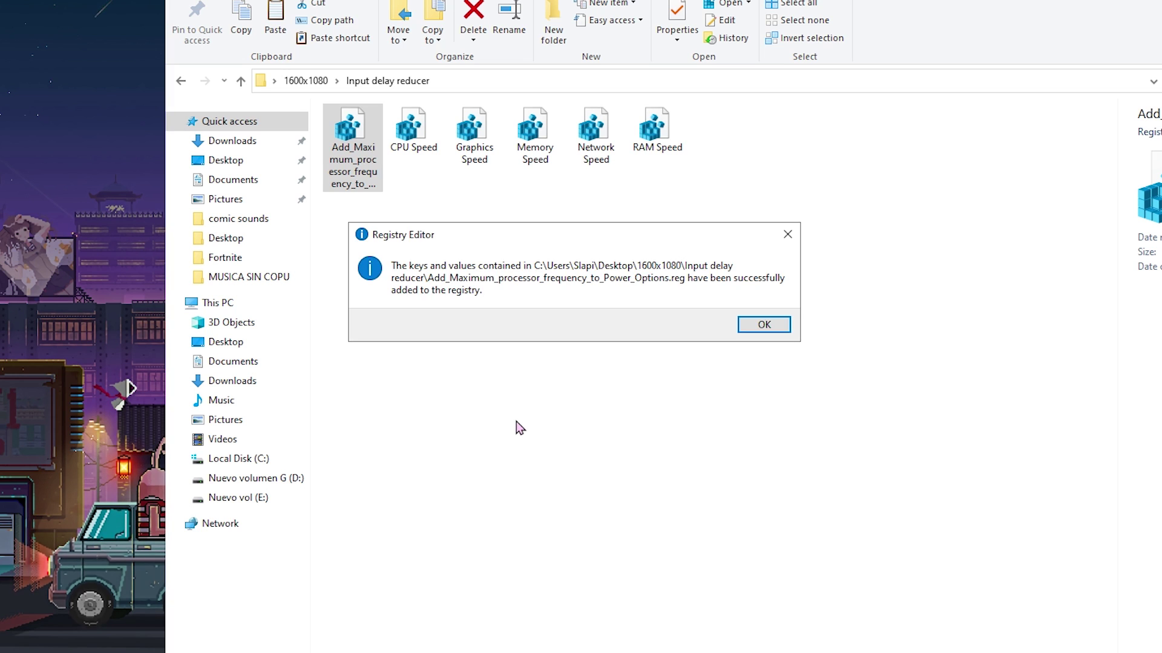
Merge the CPU Speed through RAM Speed registry files.
{"action": "left_click_drag", "start_coordinate": [801, 221], "coordinate": [417, 139]}
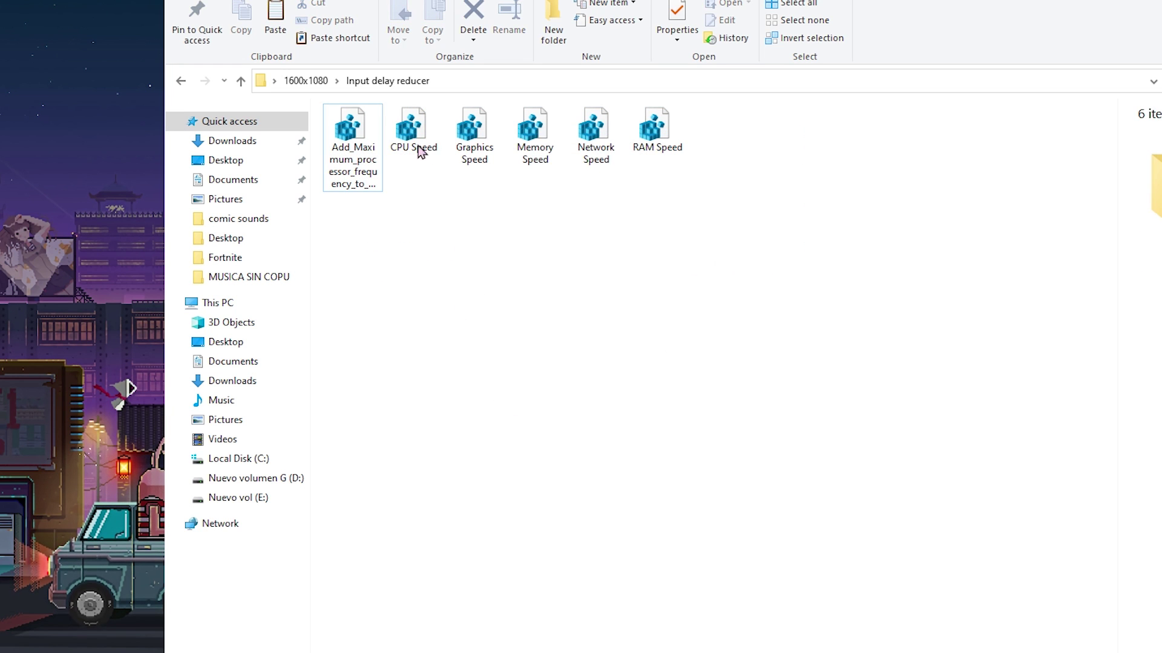
{"action": "double_click", "coordinate": [423, 158]}
{"action": "left_click", "coordinate": [498, 421]}
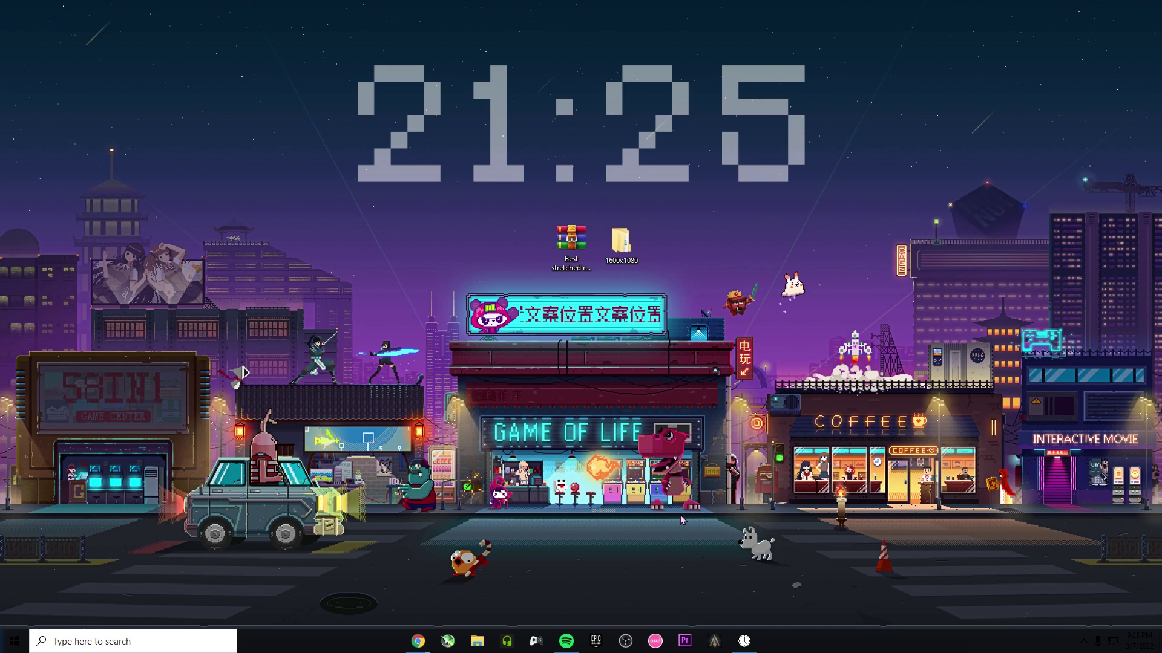
Open the NVIDIA Control Panel's Change resolution page from the desktop menu.
{"action": "right_click", "coordinate": [736, 463]}
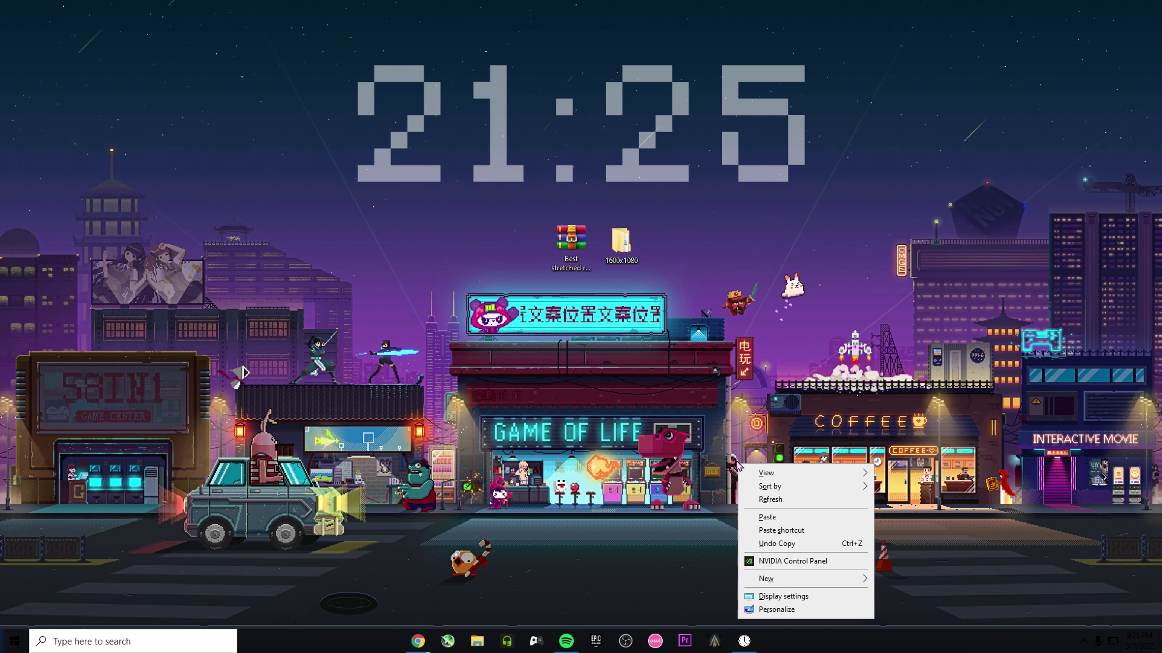
{"action": "left_click", "coordinate": [780, 562]}
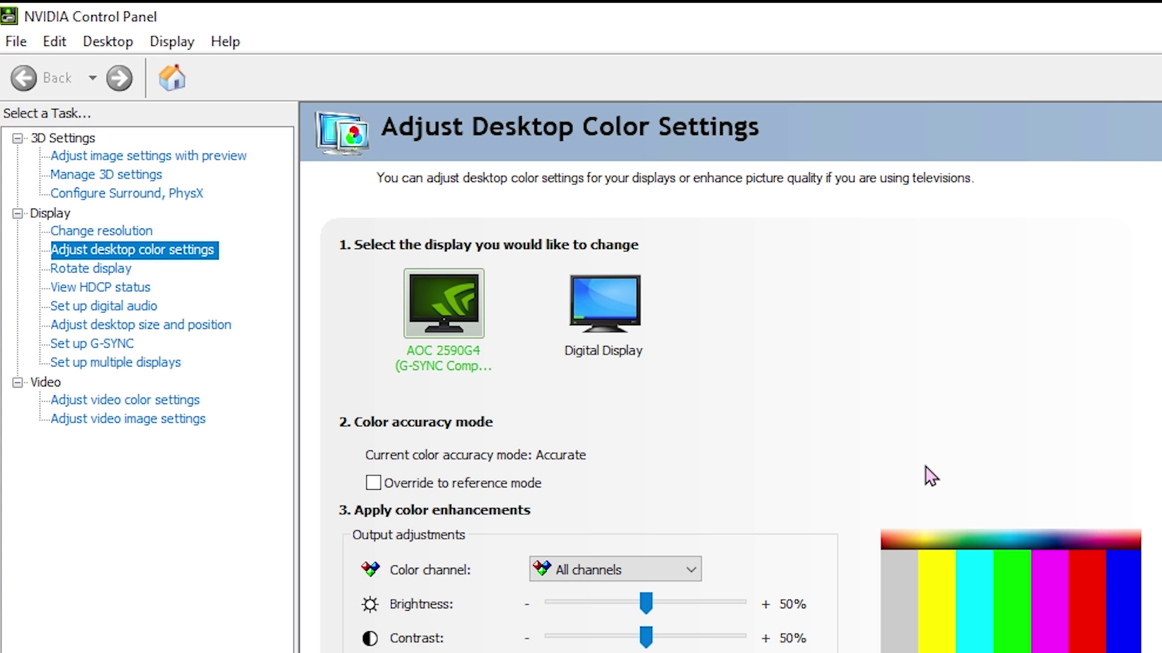
{"action": "left_click", "coordinate": [172, 325]}
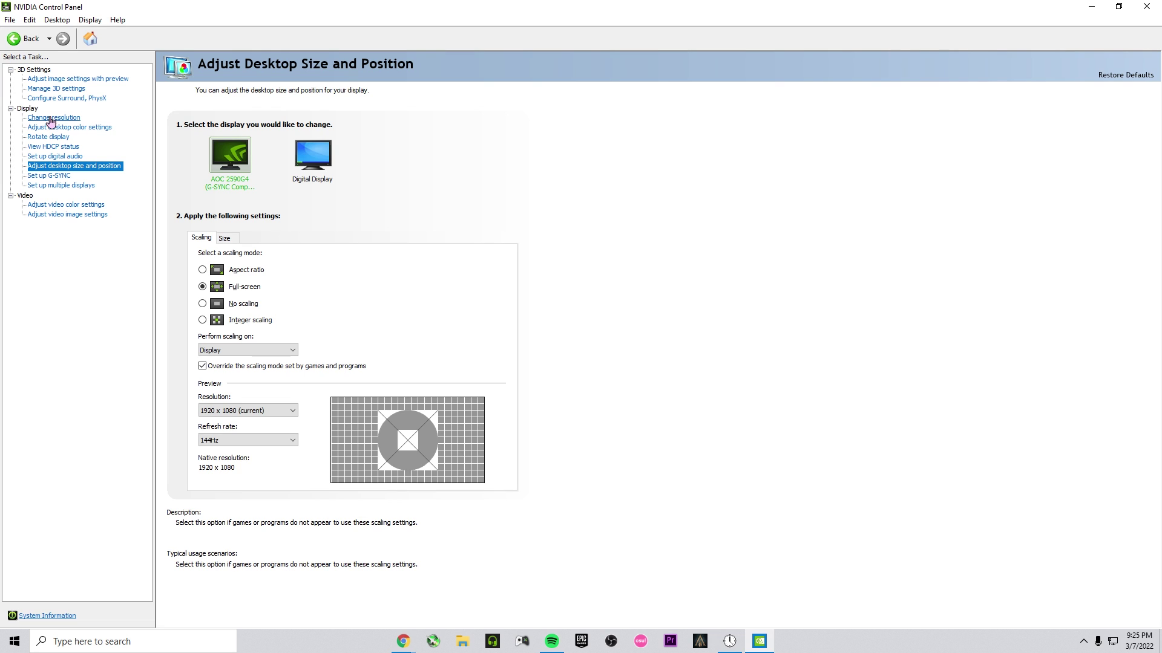
{"action": "left_click", "coordinate": [47, 118]}
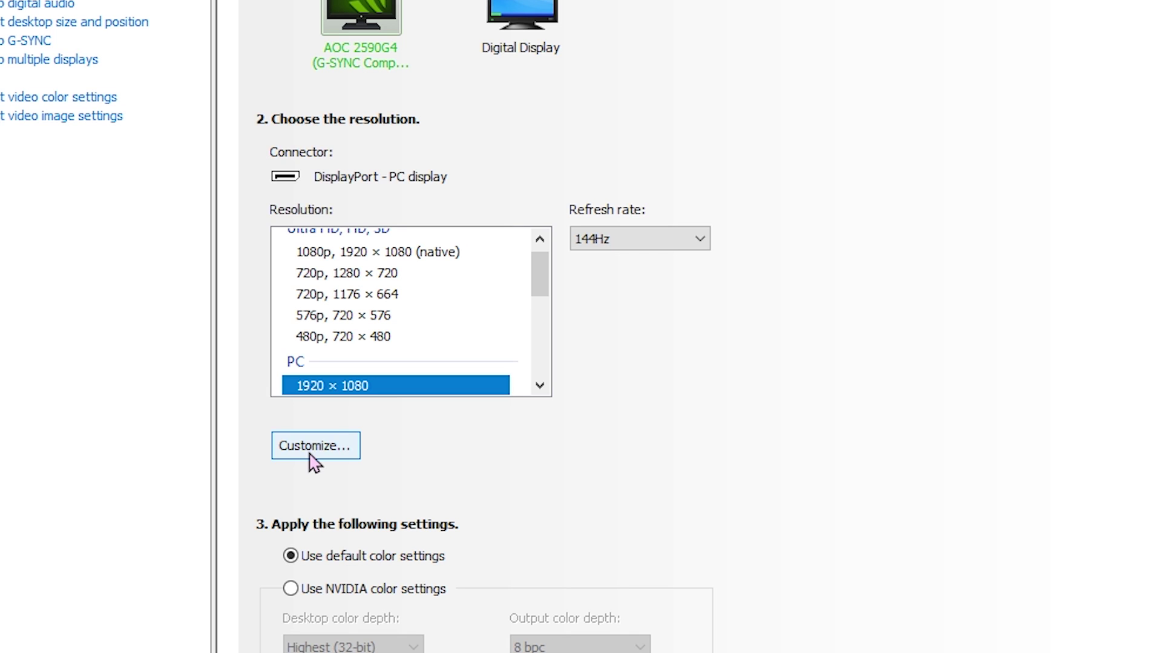
Create and test a custom 1600 × 1080 144Hz resolution, keeping it.
{"action": "left_click", "coordinate": [311, 454]}
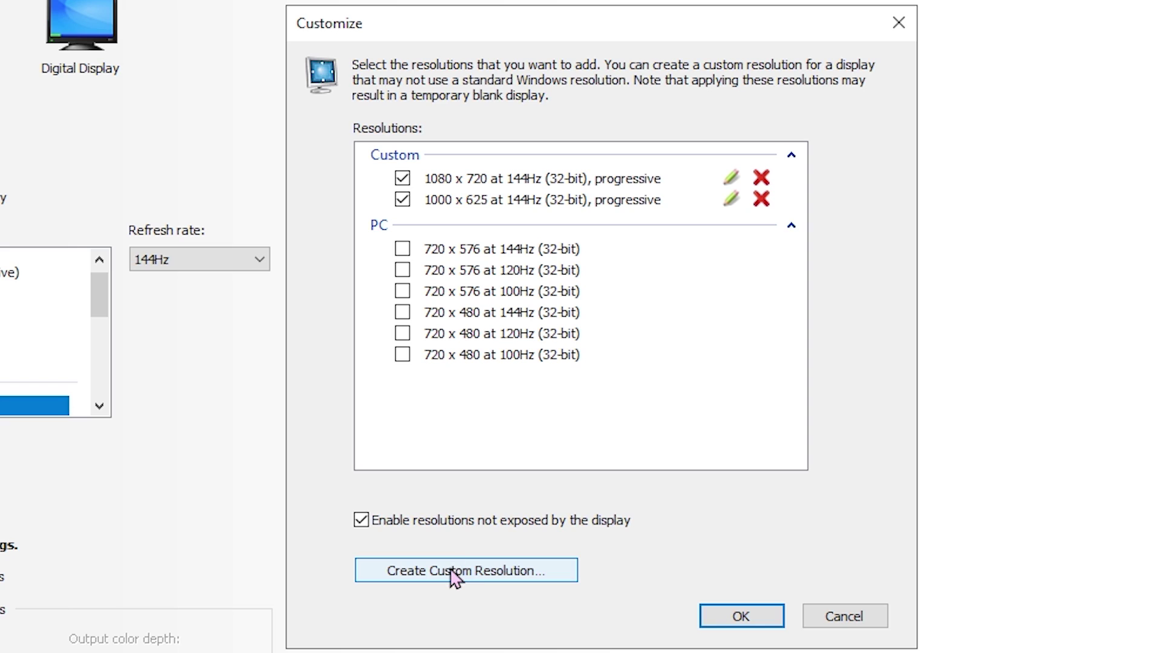
{"action": "left_click", "coordinate": [453, 572]}
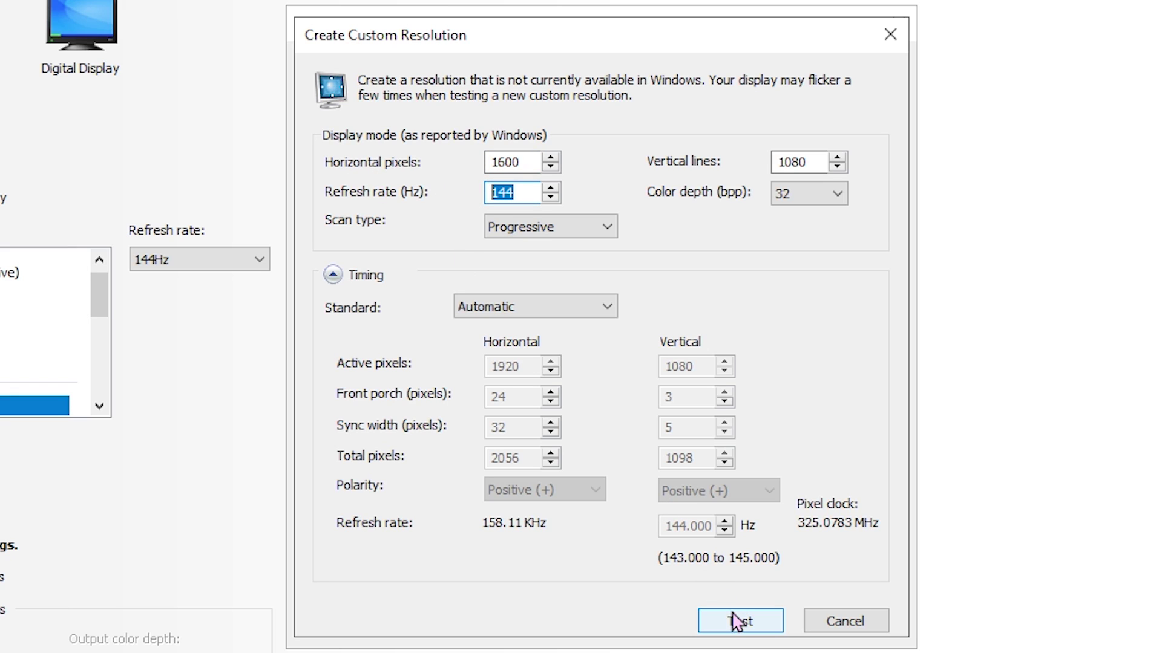
{"action": "left_click", "coordinate": [744, 624]}
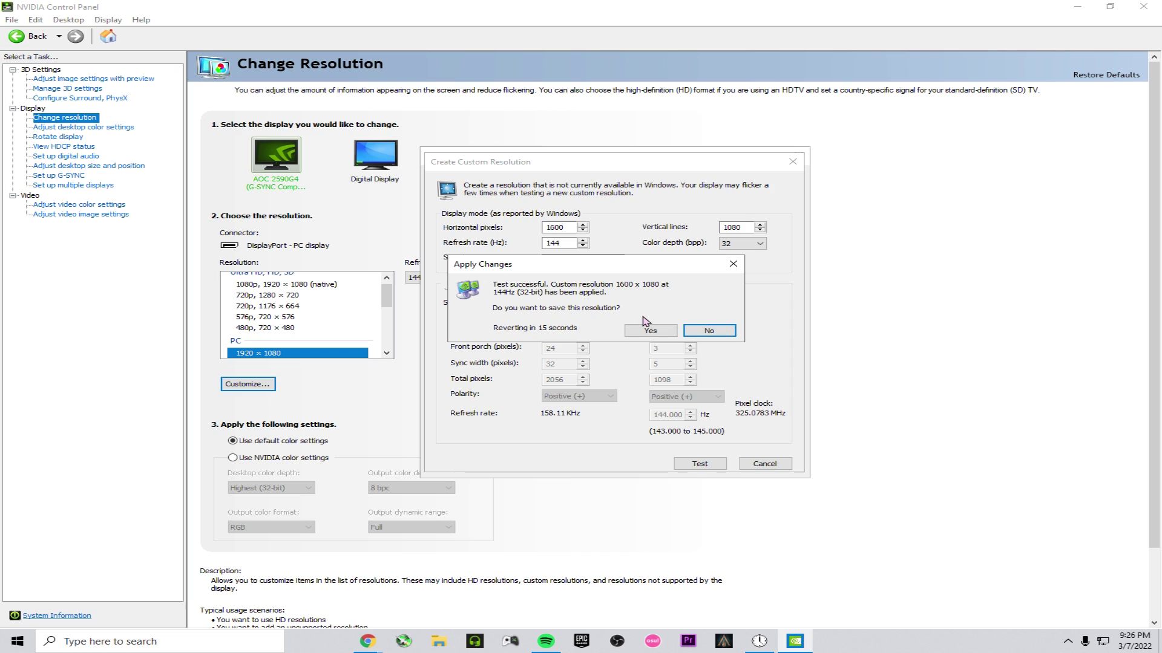
{"action": "left_click", "coordinate": [631, 333]}
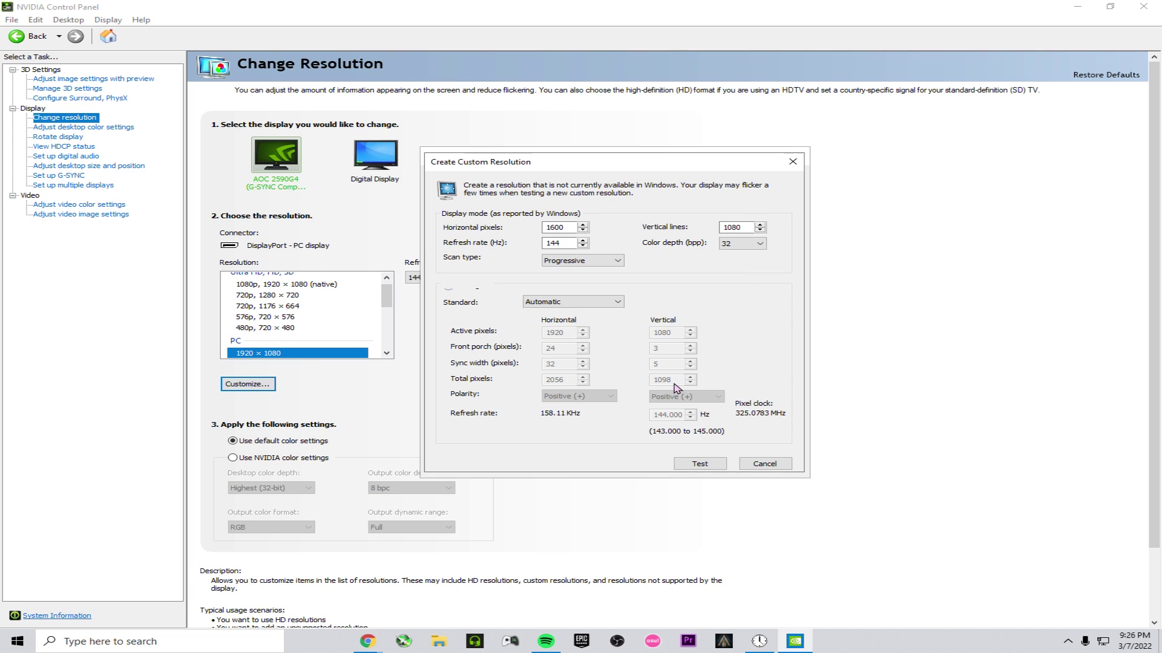
Select the 1600 × 1080 custom resolution, apply it, and close NVIDIA Control Panel.
{"action": "left_click", "coordinate": [225, 291]}
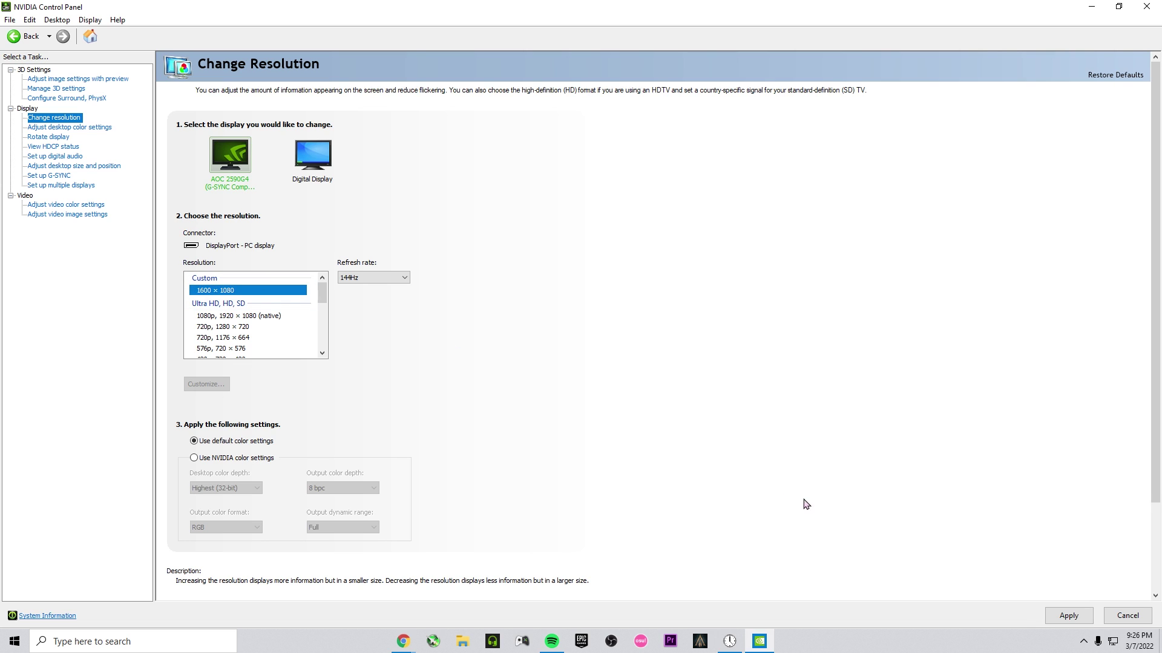
{"action": "left_click", "coordinate": [1060, 623]}
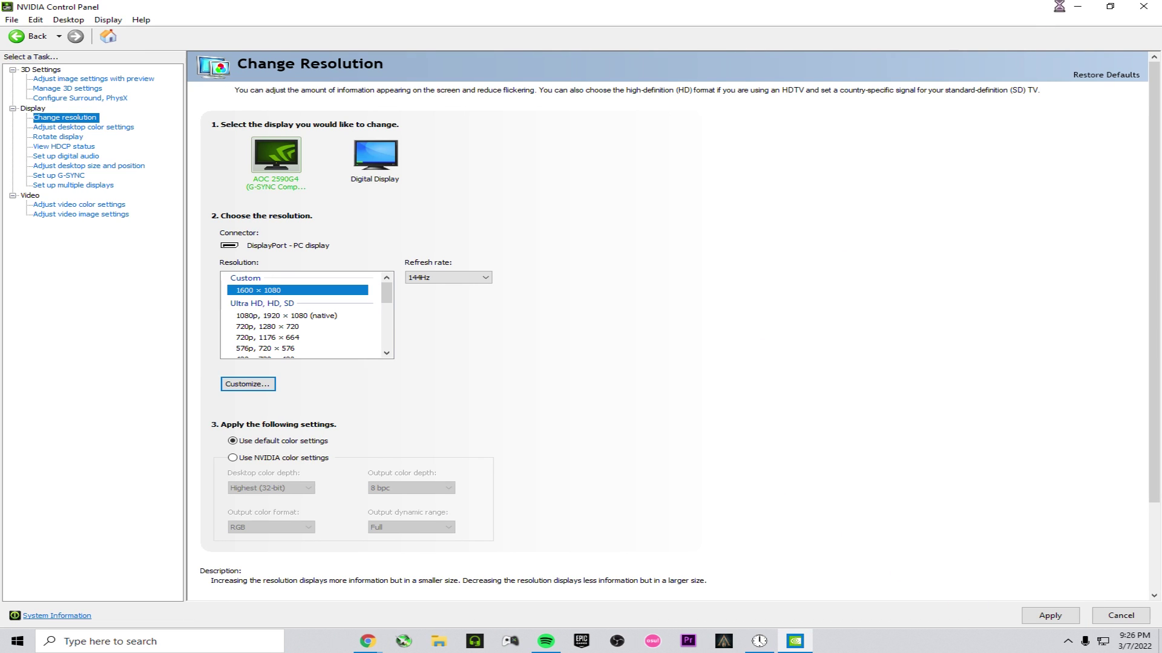
{"action": "left_click", "coordinate": [1156, 6]}
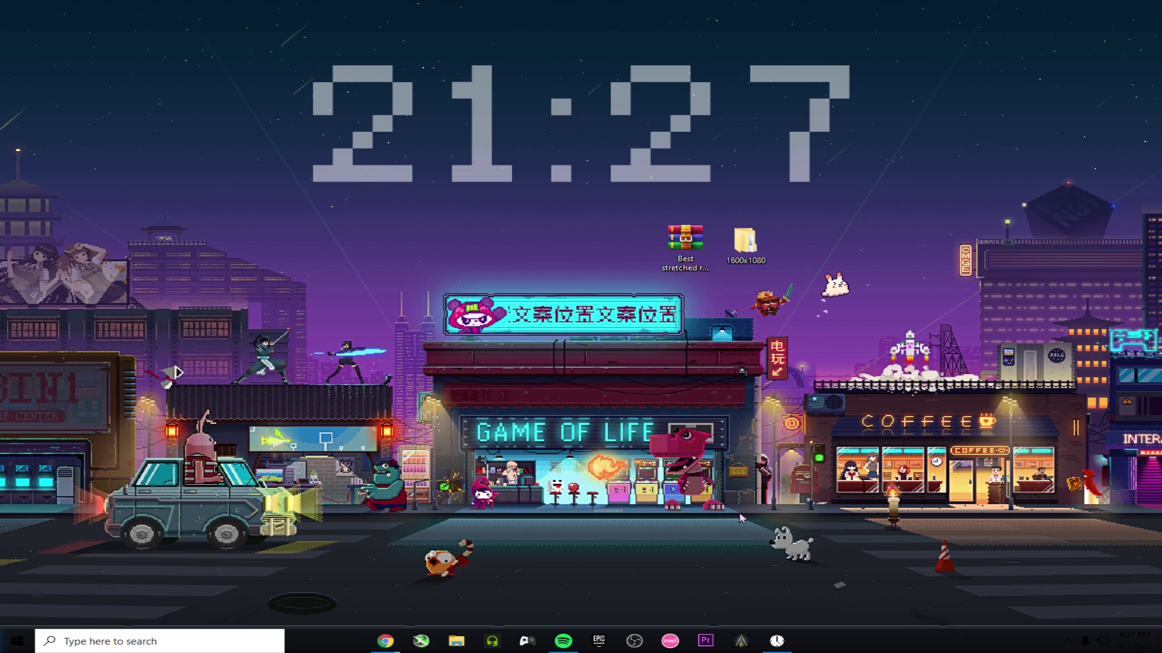
{"action": "key", "text": "1"}
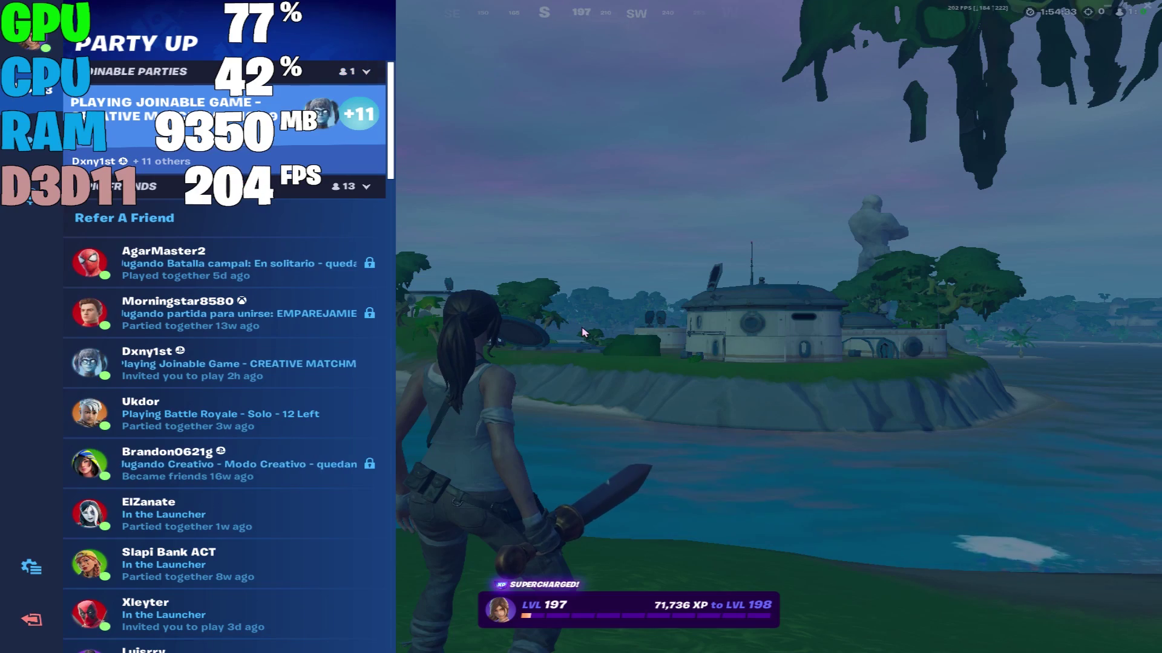
Open Fortnite's Video settings from the in-game Esc menu.
{"action": "key", "text": "Escape"}
{"action": "left_click", "coordinate": [210, 97]}
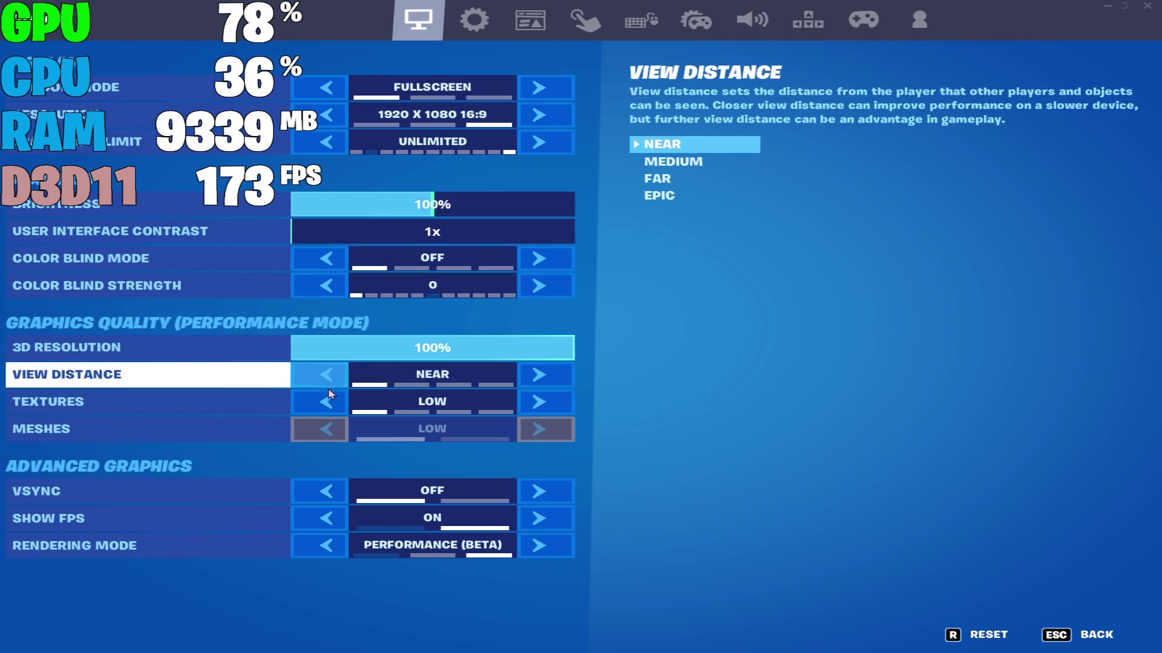